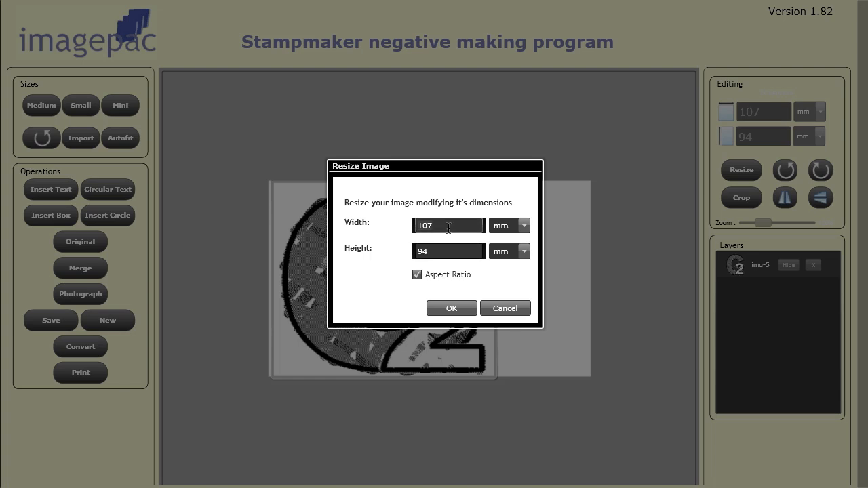
Step: Resize the imported image to a width of 50 mm with its aspect ratio locked
{"action": "type", "text": "50"}
{"action": "left_click", "coordinate": [449, 308]}
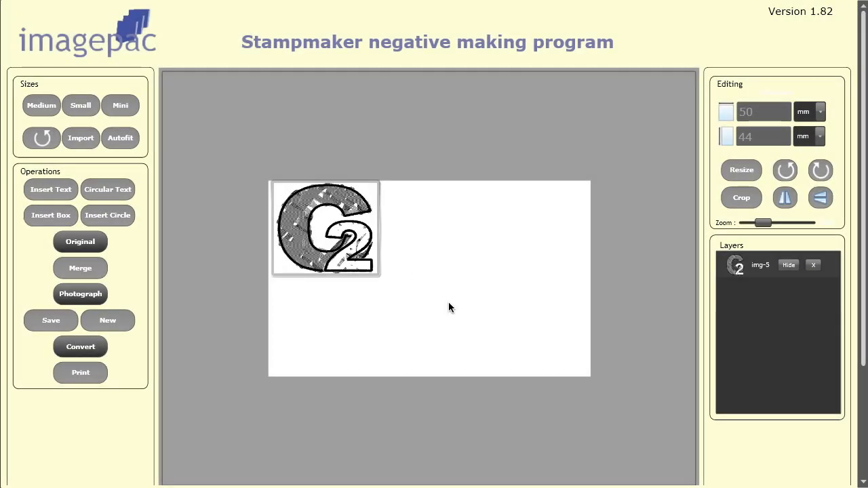
Step: Try cropping the image to a roughly square area over the large letter, and close the crop window without applying it
{"action": "left_click", "coordinate": [734, 196]}
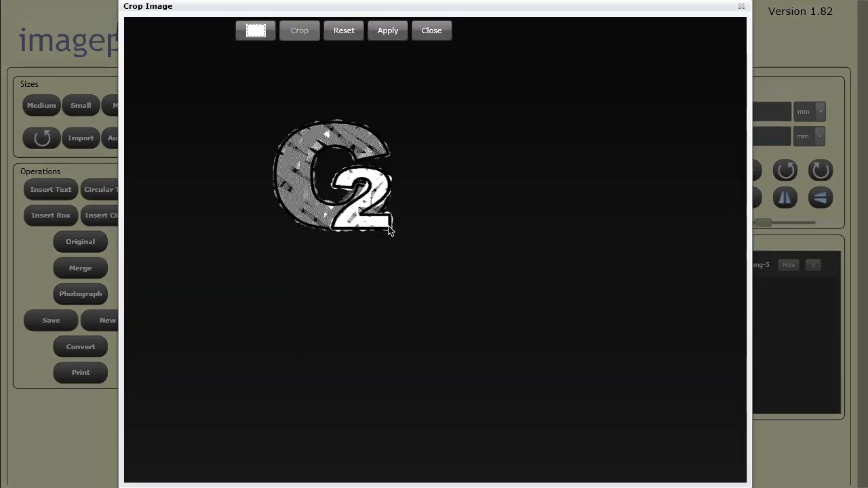
{"action": "left_click", "coordinate": [257, 33]}
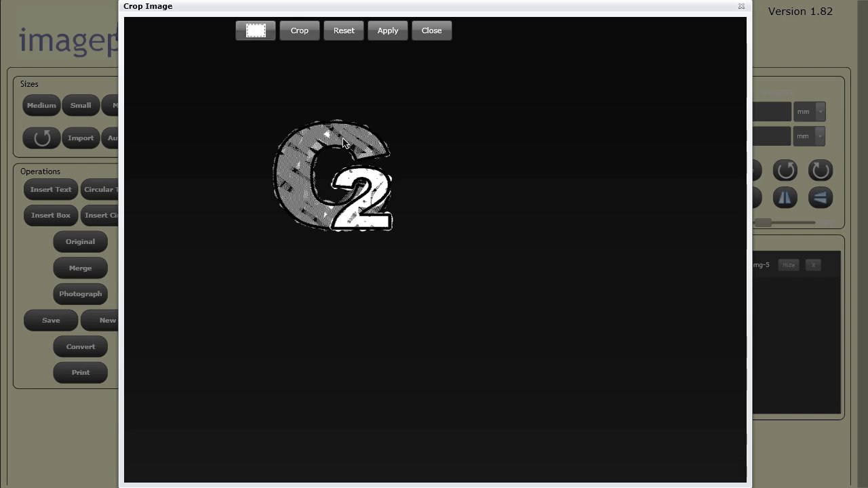
{"action": "left_click_drag", "start_coordinate": [353, 139], "coordinate": [277, 210]}
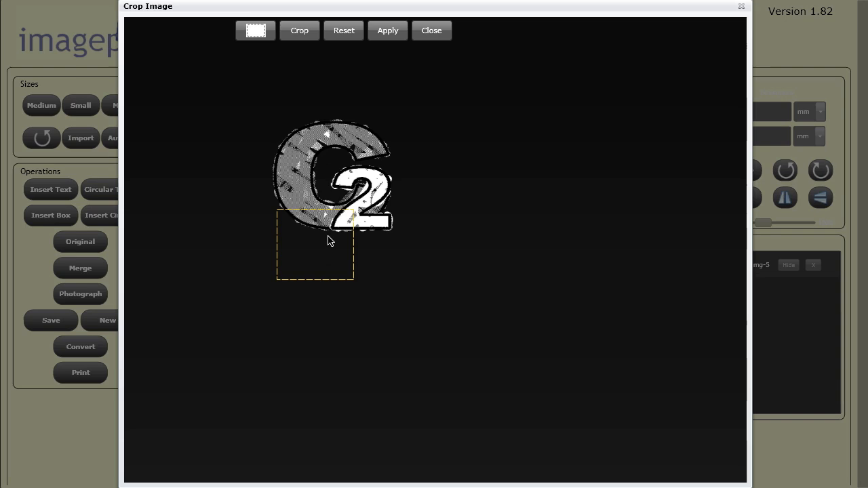
{"action": "left_click_drag", "start_coordinate": [329, 238], "coordinate": [327, 178]}
{"action": "left_click", "coordinate": [305, 34]}
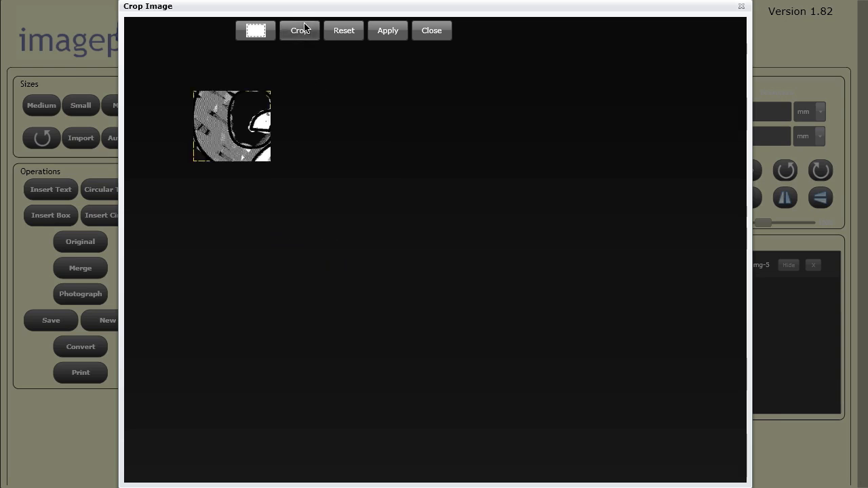
{"action": "left_click", "coordinate": [441, 31]}
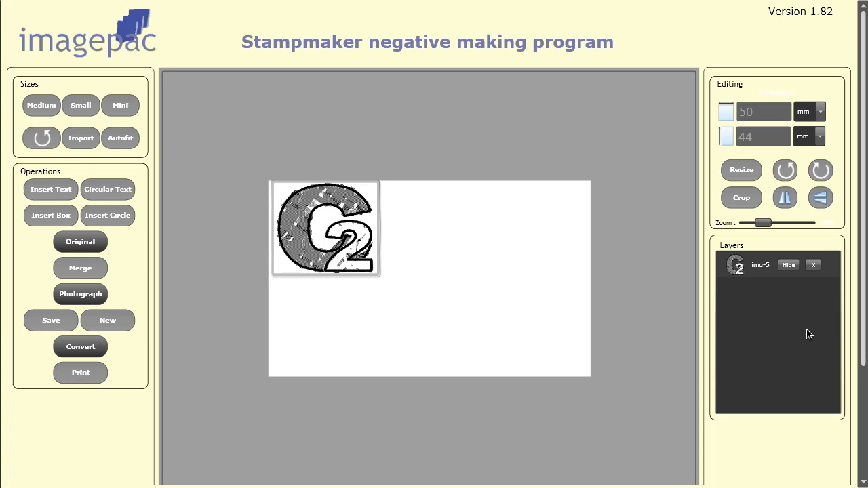
Step: Hide and show the img-5 layer, and remove it from the workspace
{"action": "left_click", "coordinate": [786, 266]}
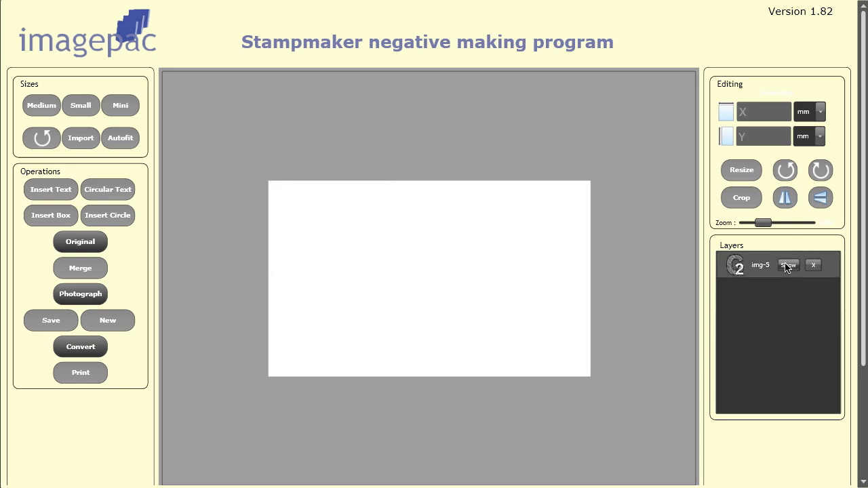
{"action": "left_click", "coordinate": [786, 267]}
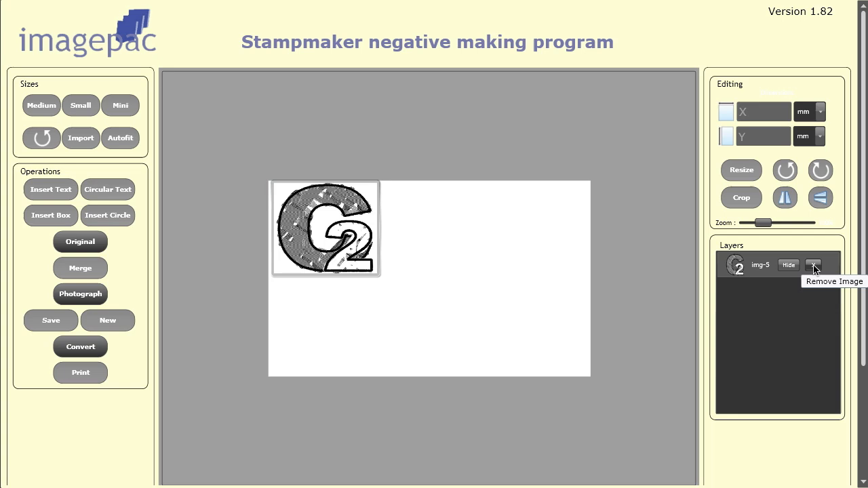
{"action": "left_click", "coordinate": [814, 265]}
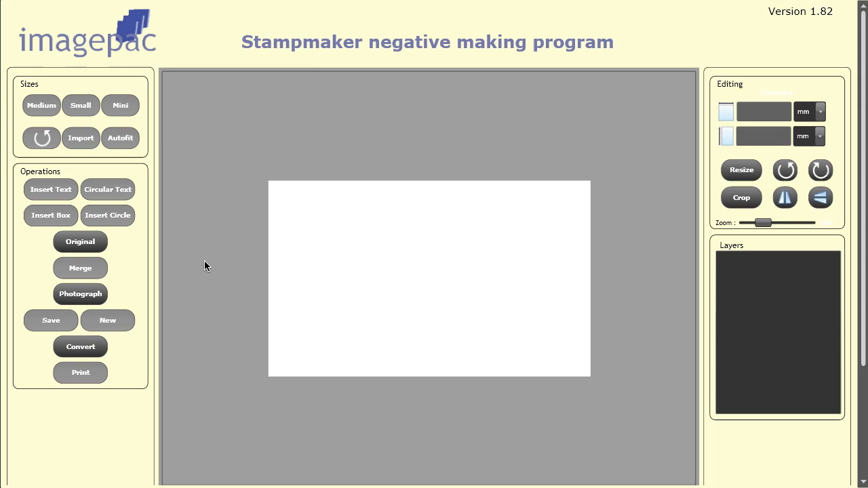
Step: Start a straight text insert with "Happy Birthday" as its first line
{"action": "left_click", "coordinate": [52, 192]}
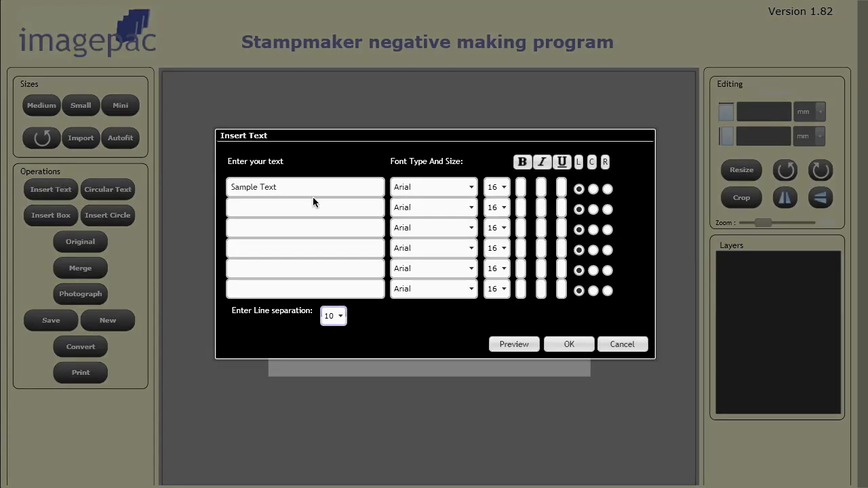
{"action": "left_click", "coordinate": [305, 187]}
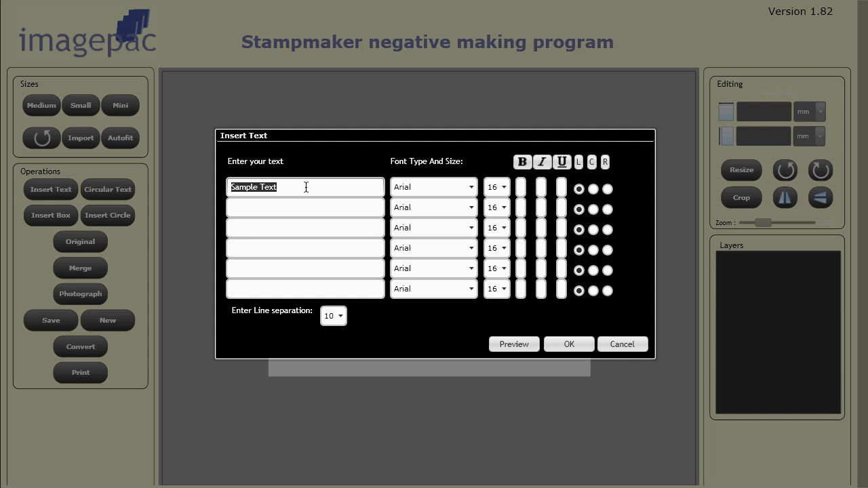
{"action": "type", "text": "Happy Birt"}
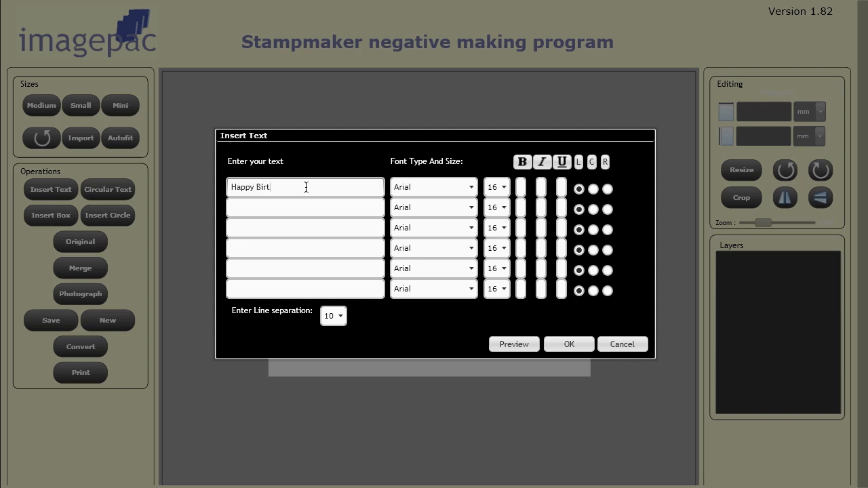
{"action": "type", "text": "hday"}
Step: Format the "Happy Birthday" line as bold Arial Black, size 22, centre-aligned
{"action": "left_click", "coordinate": [471, 187]}
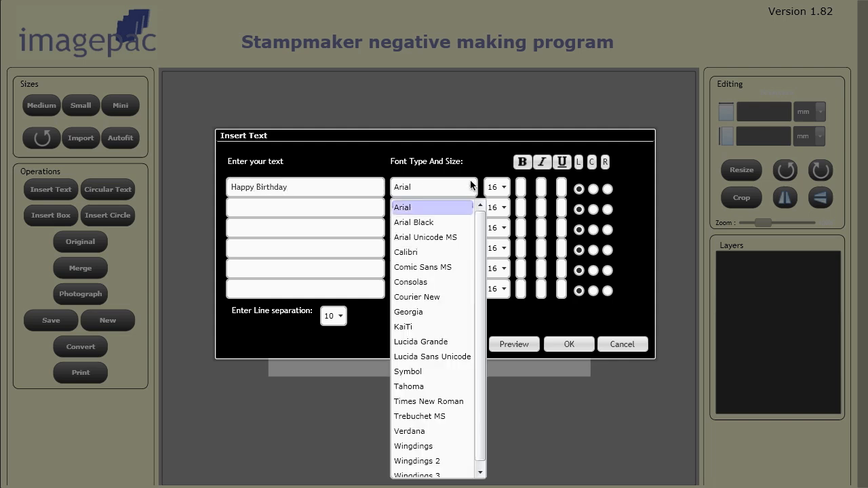
{"action": "left_click", "coordinate": [447, 223]}
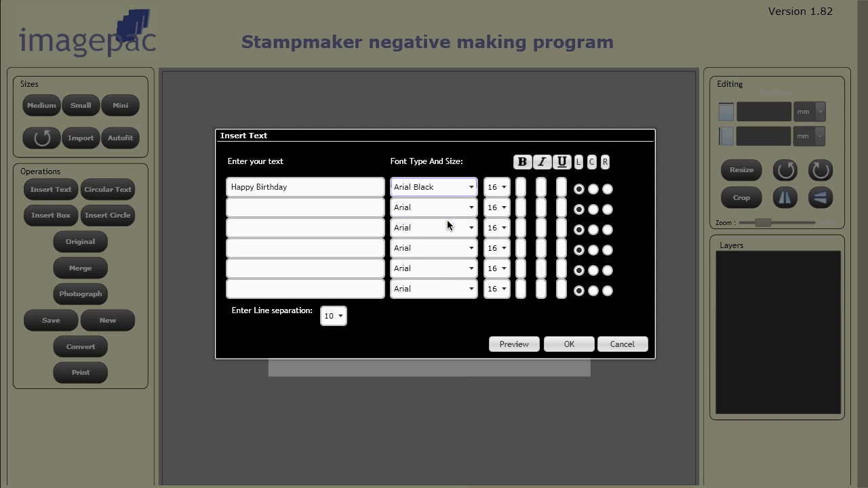
{"action": "left_click", "coordinate": [502, 187]}
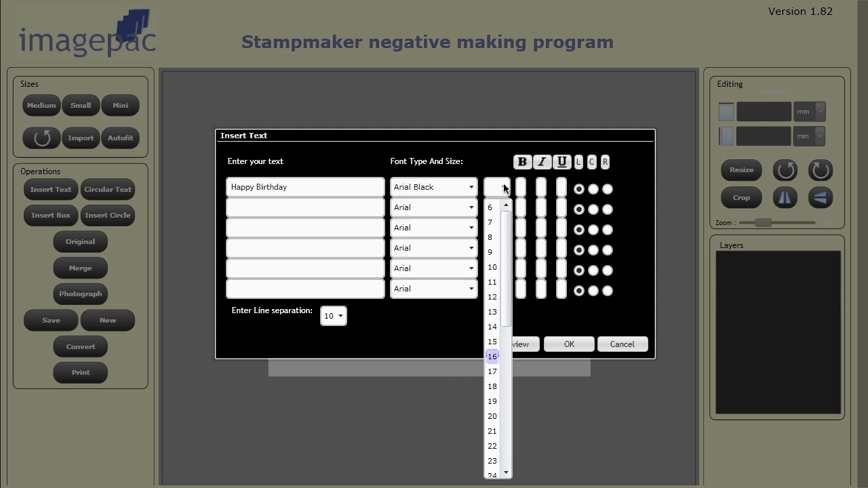
{"action": "left_click", "coordinate": [491, 446]}
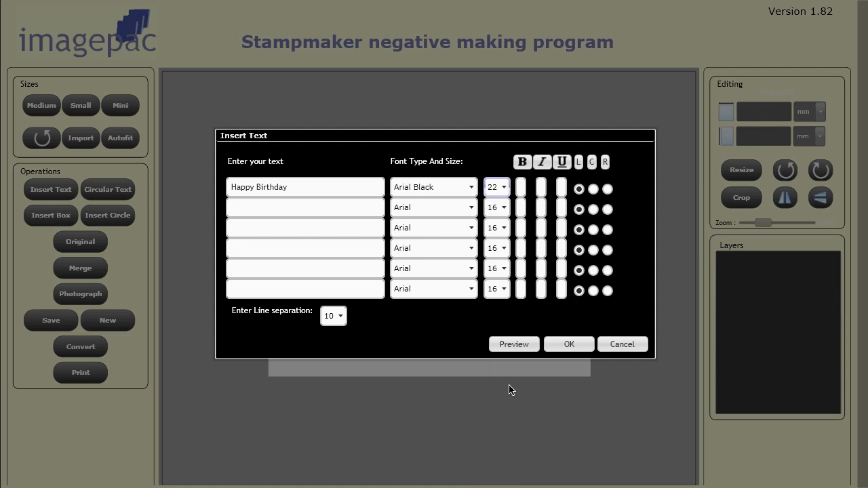
{"action": "left_click", "coordinate": [521, 189]}
{"action": "left_click", "coordinate": [593, 189]}
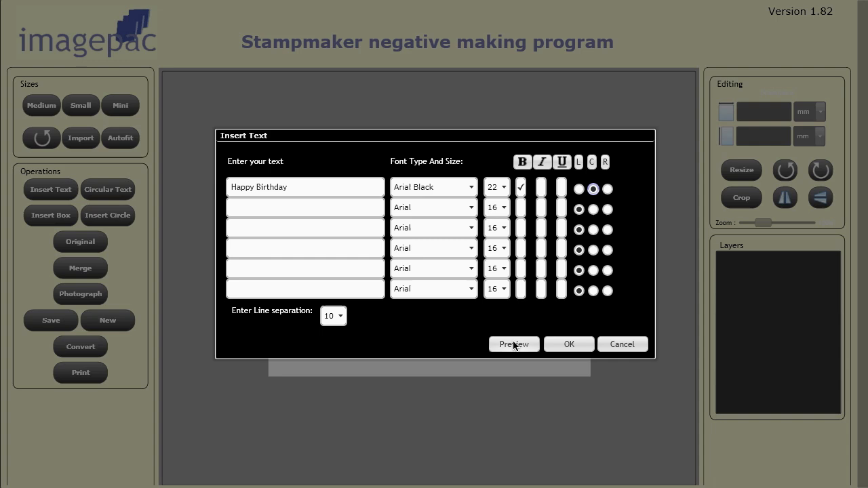
Step: Preview the formatted "Happy Birthday" text and insert it into the workspace
{"action": "left_click", "coordinate": [513, 344]}
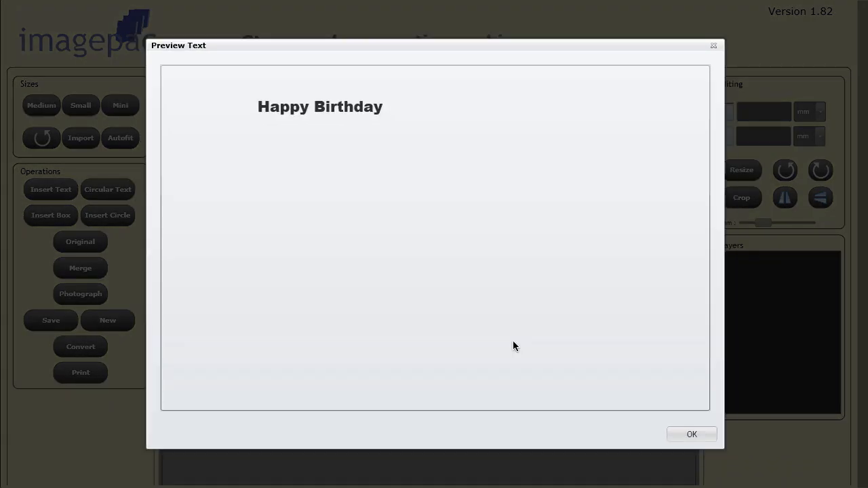
{"action": "left_click", "coordinate": [686, 431]}
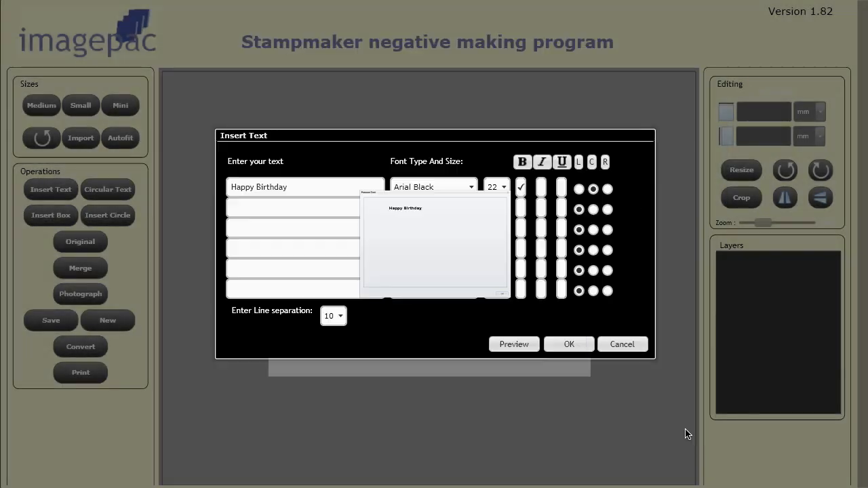
{"action": "left_click", "coordinate": [570, 345]}
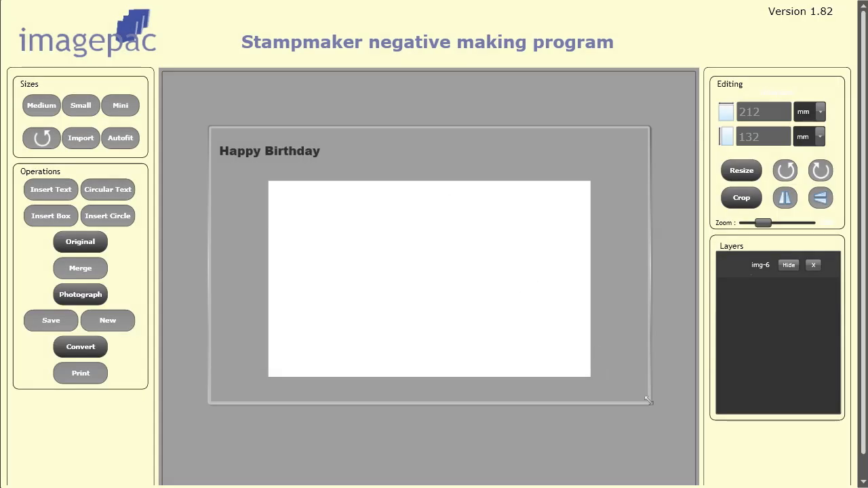
Step: Enlarge the text layer, scale it back to about 248 × 143 mm, and place the text at the white area's upper-left corner
{"action": "left_click_drag", "start_coordinate": [648, 400], "coordinate": [867, 487]}
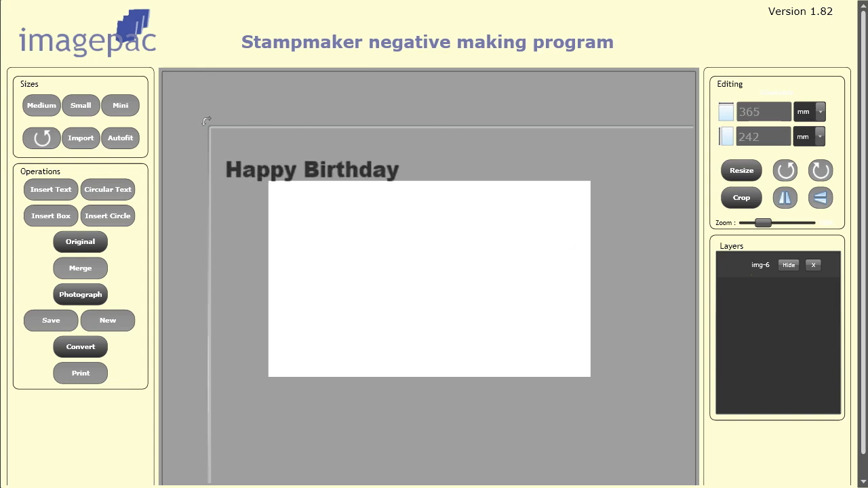
{"action": "left_click_drag", "start_coordinate": [207, 127], "coordinate": [448, 332]}
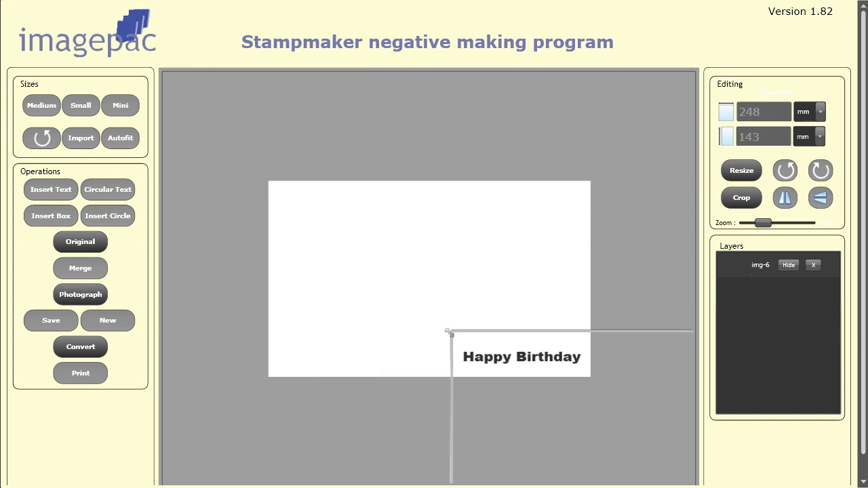
{"action": "left_click_drag", "start_coordinate": [577, 364], "coordinate": [389, 202]}
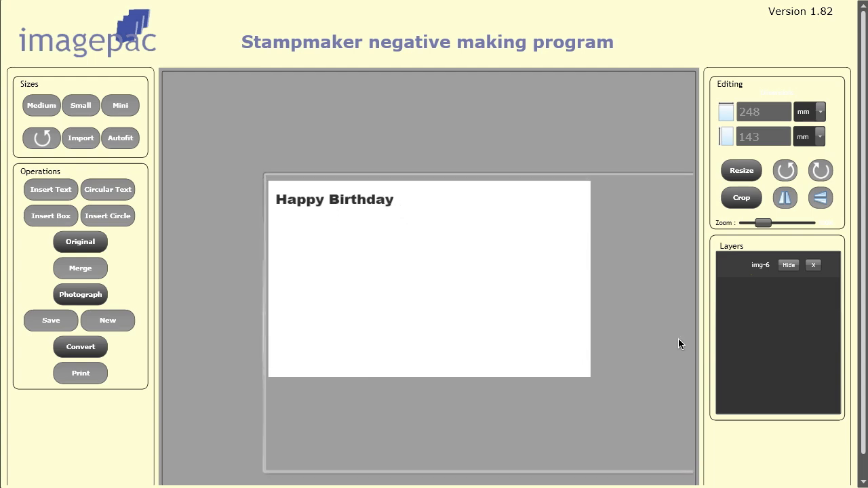
Step: Hide and show the "Happy Birthday" text layer, and remove it from the workspace
{"action": "left_click", "coordinate": [789, 266]}
{"action": "left_click", "coordinate": [789, 266]}
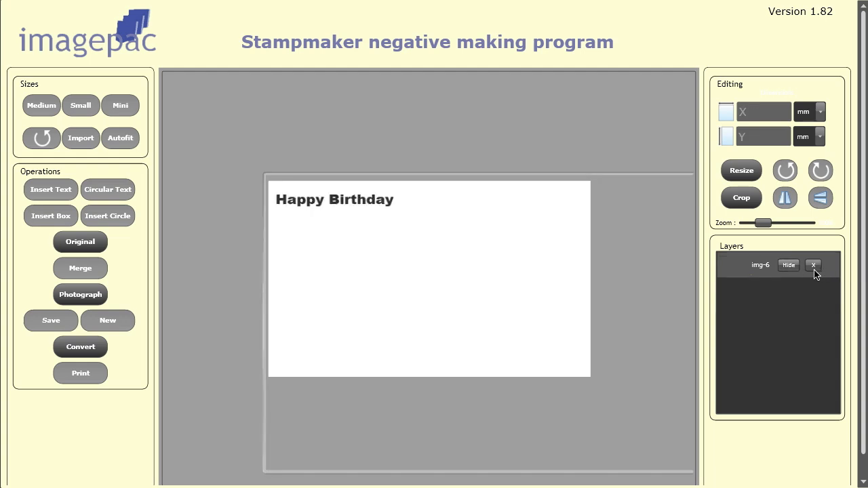
{"action": "left_click", "coordinate": [813, 265]}
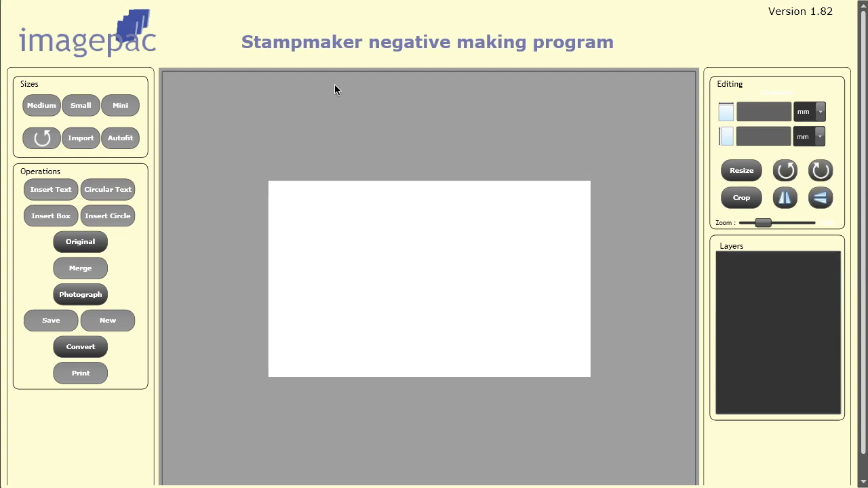
Step: Start a circular text with "Made By" on the upper perimeter and the makers' names on the lower perimeter
{"action": "left_click", "coordinate": [127, 191]}
{"action": "double_click", "coordinate": [455, 207]}
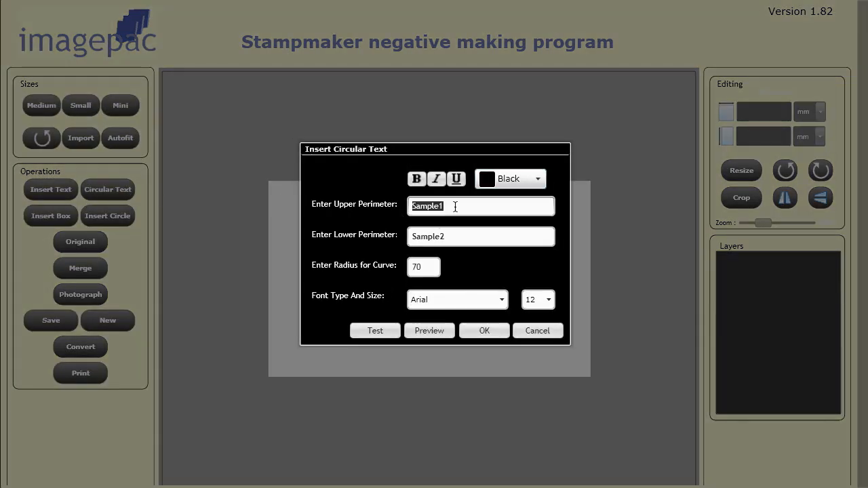
{"action": "type", "text": "Made By"}
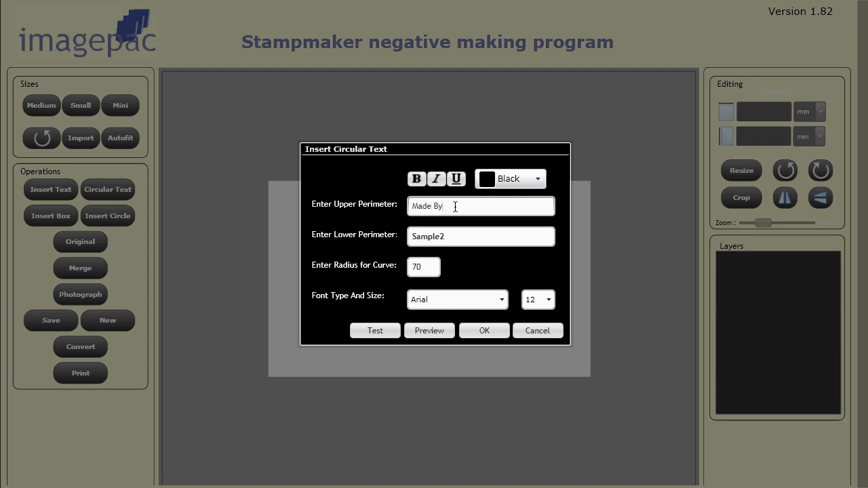
{"action": "double_click", "coordinate": [455, 238]}
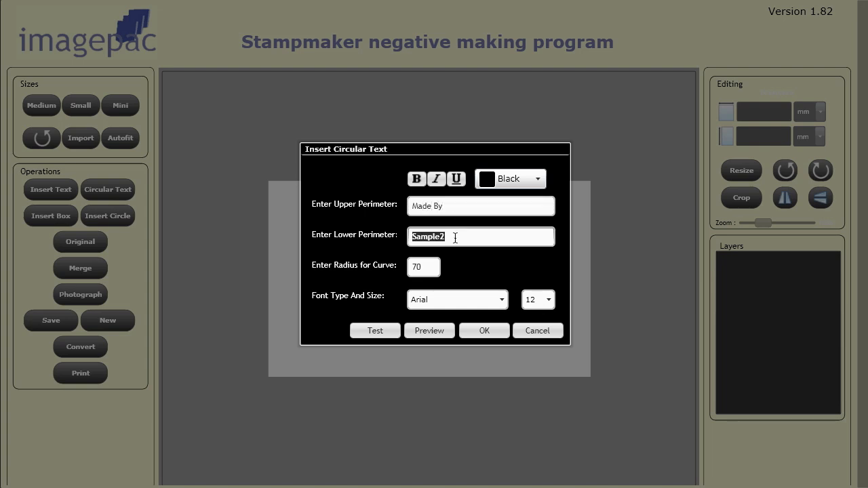
{"action": "type", "text": "George & Ken"}
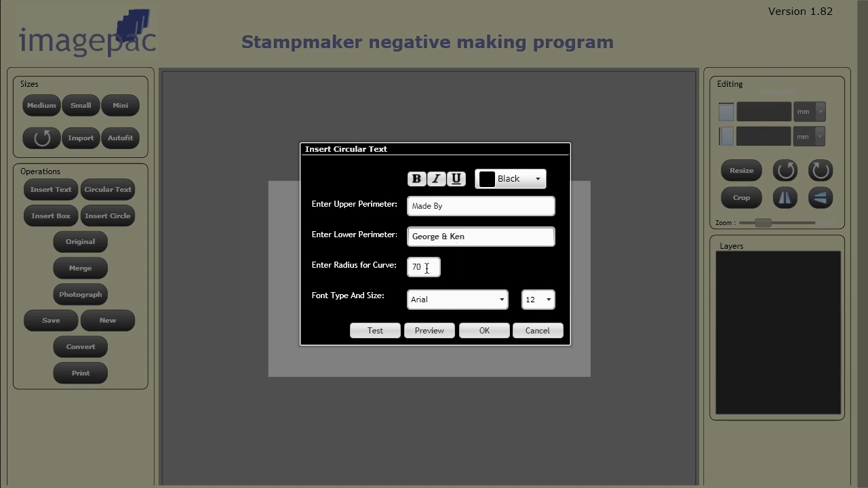
Step: Set the circular text's font to DFKai-SB at size 26
{"action": "left_click", "coordinate": [500, 300]}
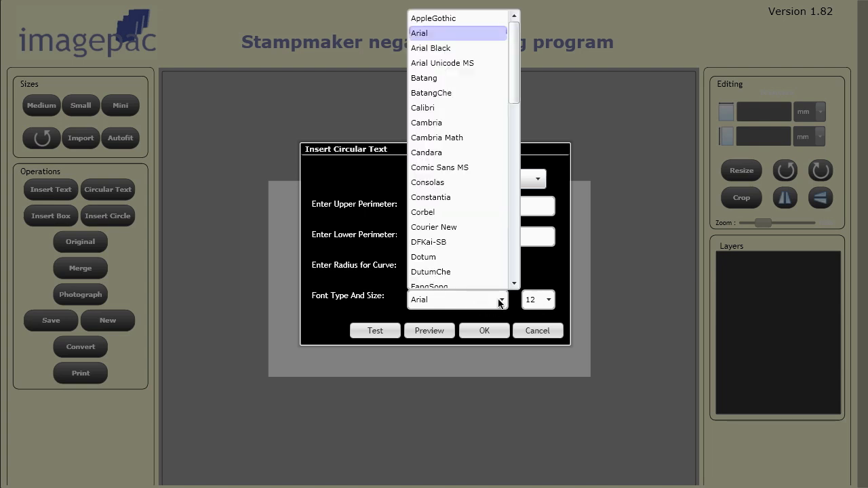
{"action": "left_click", "coordinate": [462, 244]}
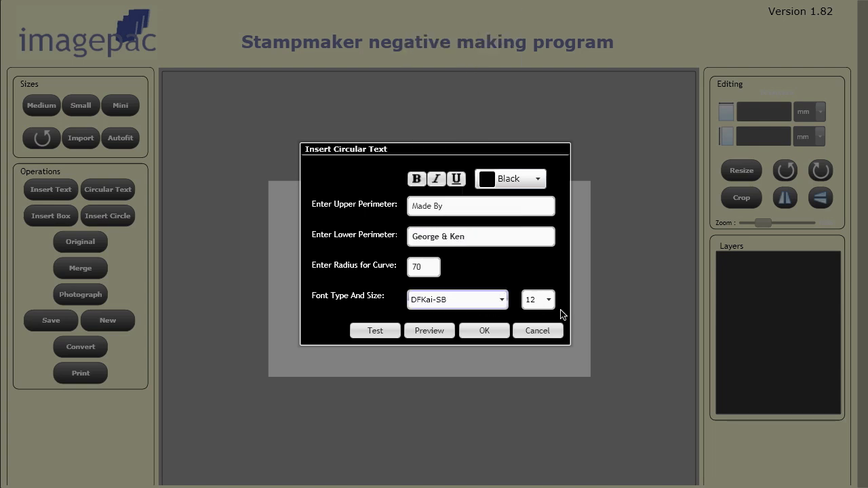
{"action": "left_click", "coordinate": [547, 300]}
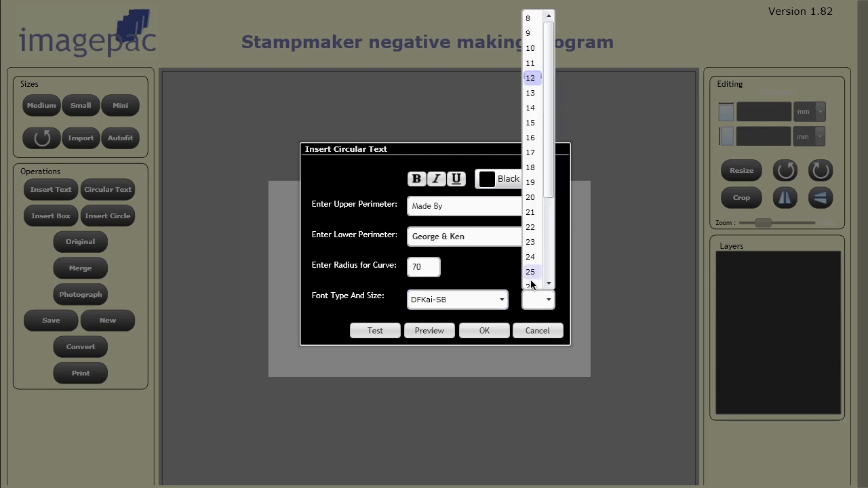
{"action": "left_click", "coordinate": [530, 281]}
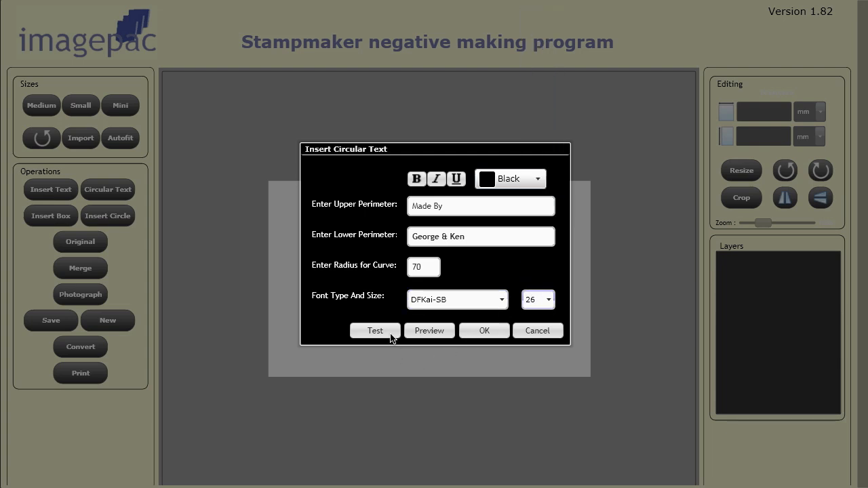
Step: Preview the circular text, set its font size to 20, and preview it again
{"action": "left_click", "coordinate": [432, 332]}
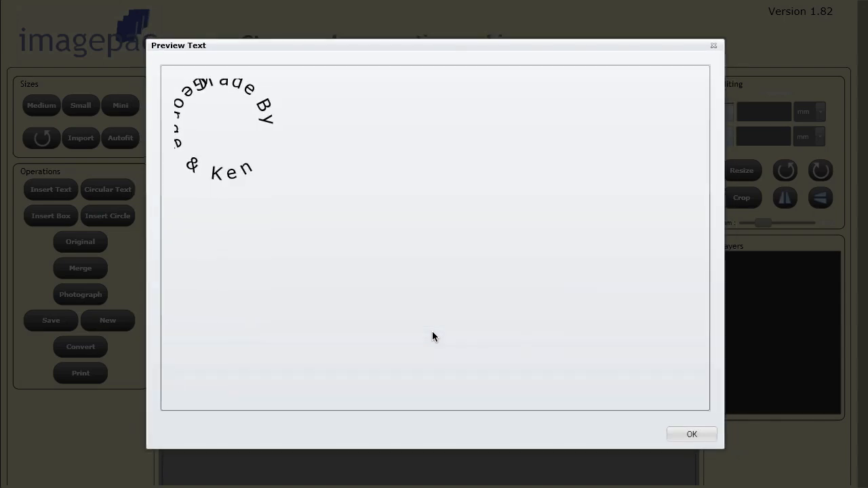
{"action": "left_click", "coordinate": [706, 434]}
{"action": "left_click", "coordinate": [541, 301]}
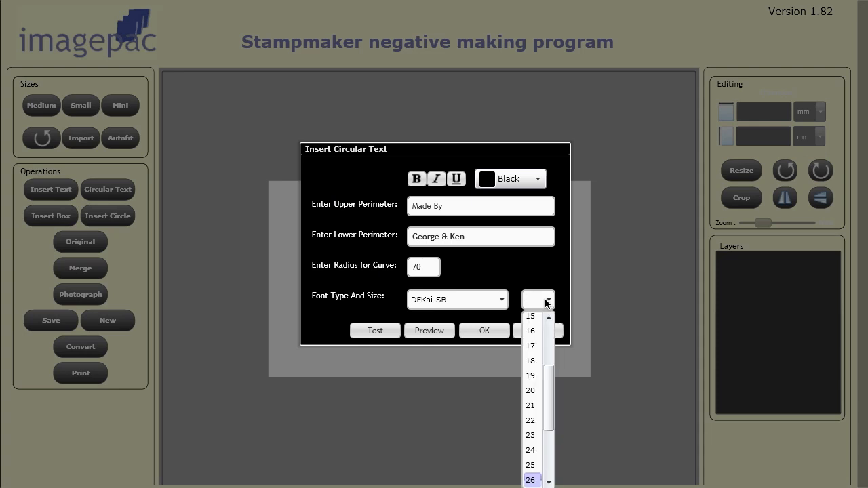
{"action": "left_click", "coordinate": [531, 391]}
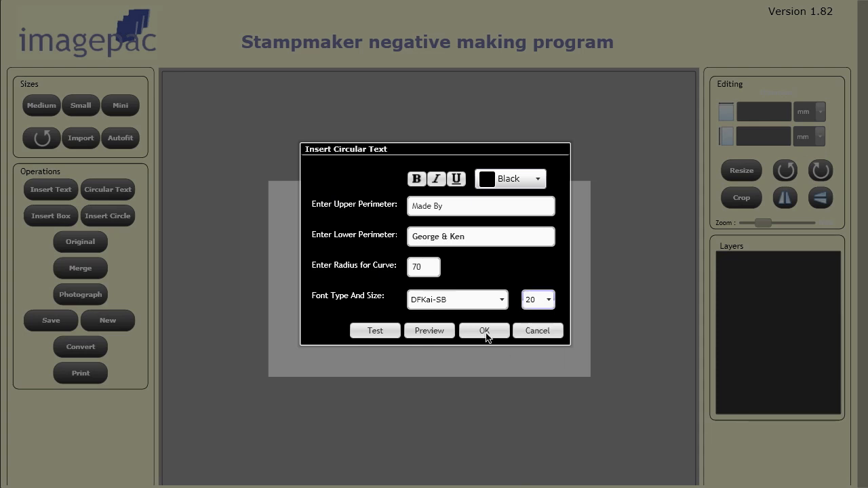
{"action": "left_click", "coordinate": [431, 330]}
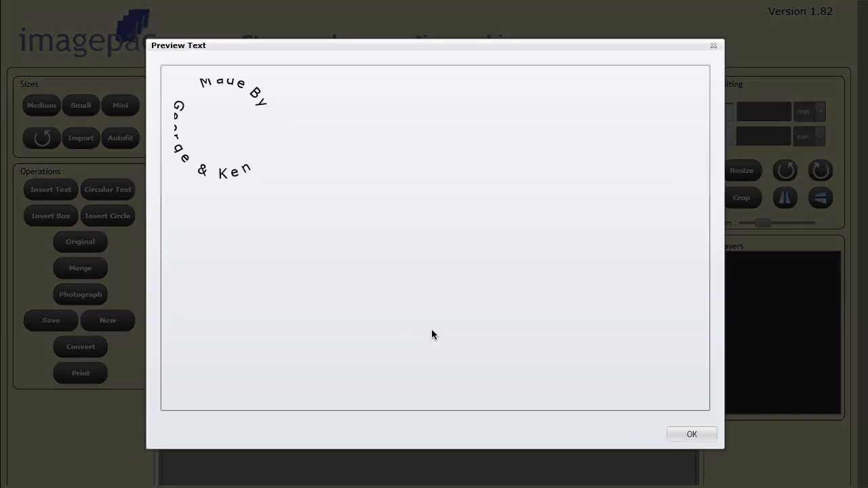
{"action": "left_click", "coordinate": [702, 433]}
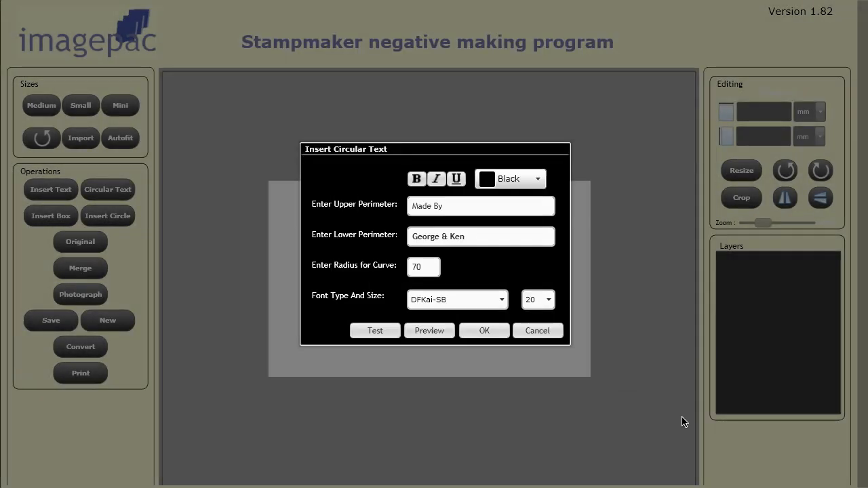
Step: Insert the circular text, move it to the middle of the white area, and rotate it counter-clockwise until the lower name line is centred below
{"action": "left_click", "coordinate": [486, 331]}
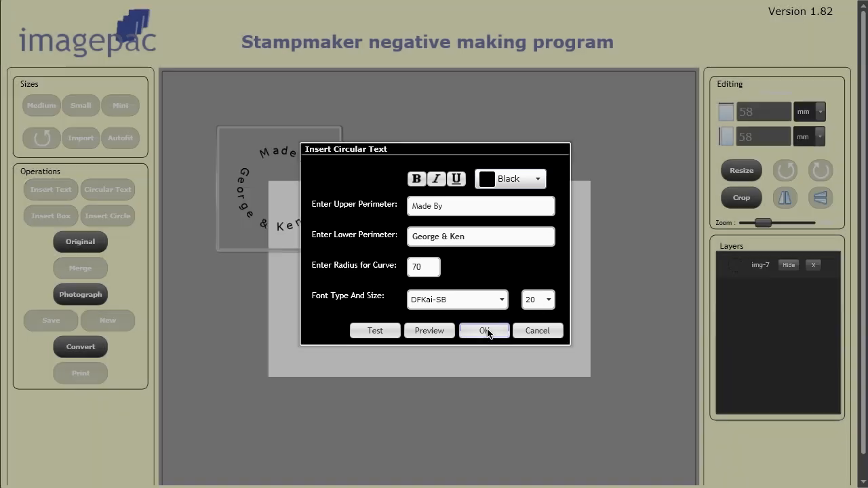
{"action": "left_click_drag", "start_coordinate": [314, 228], "coordinate": [454, 313]}
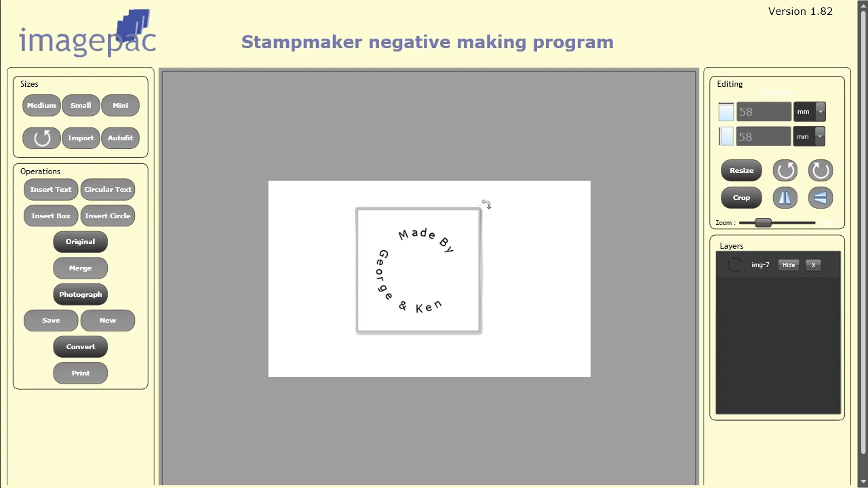
{"action": "left_click_drag", "start_coordinate": [485, 204], "coordinate": [426, 185]}
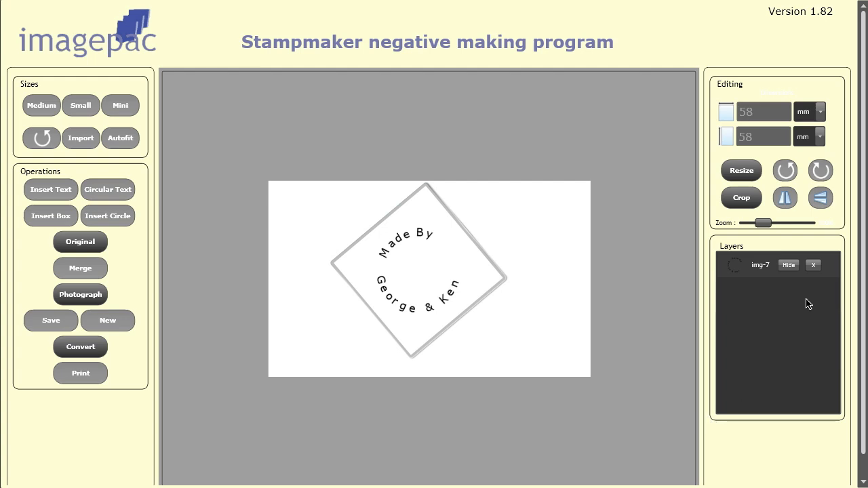
Step: Remove the circular text layer and insert a box with border thickness 5, height 100 and width 100
{"action": "left_click", "coordinate": [813, 265]}
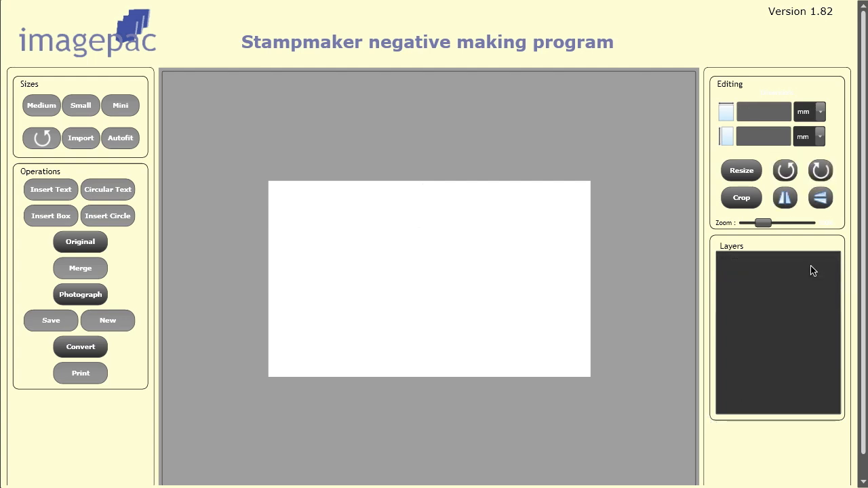
{"action": "left_click", "coordinate": [42, 219]}
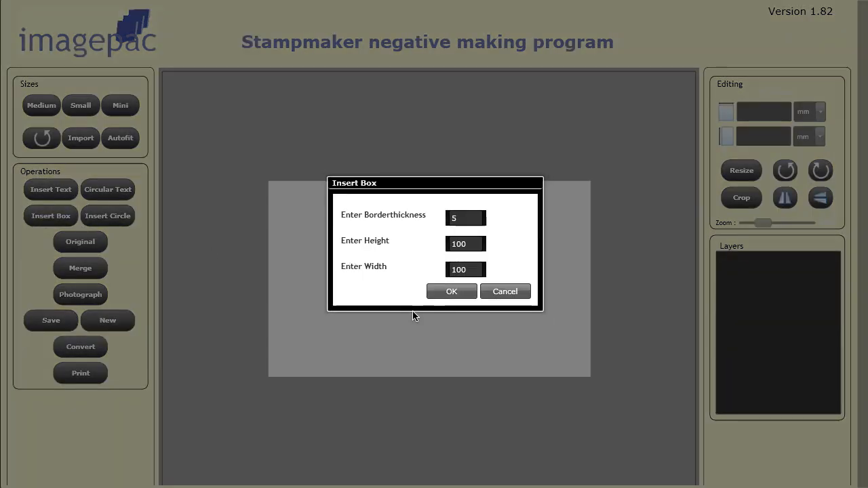
{"action": "left_click", "coordinate": [451, 291]}
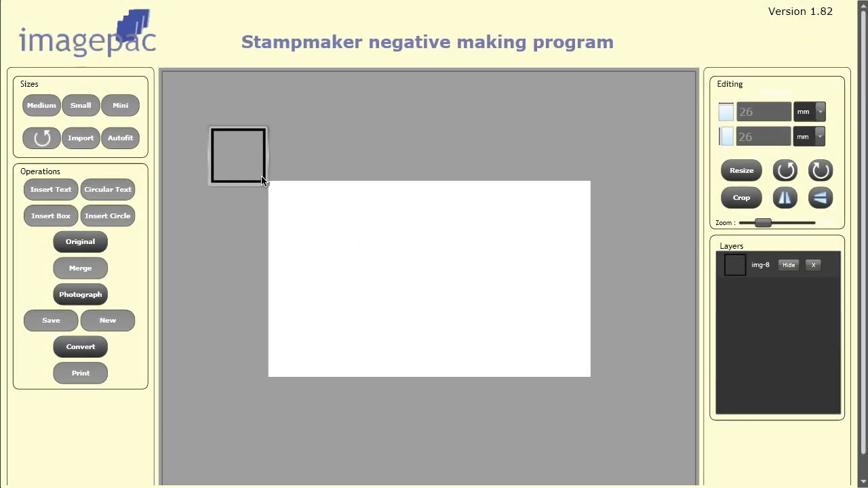
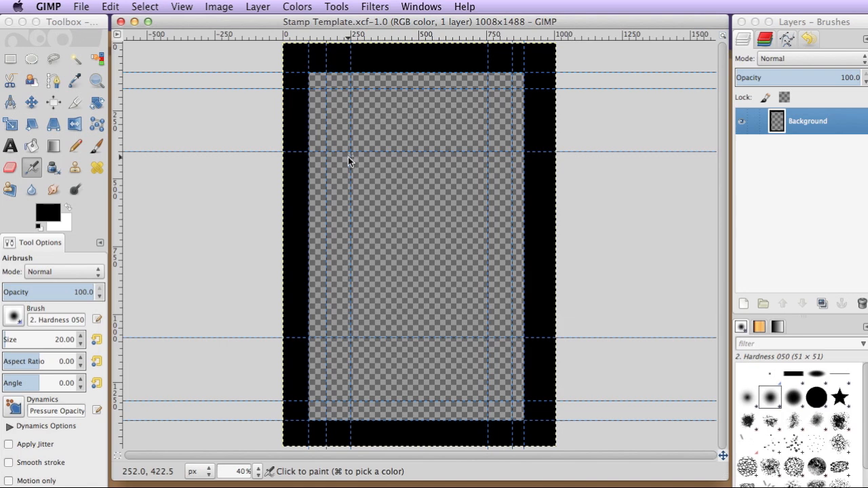
Step: Open the image C2_color.png from the Desktop
{"action": "left_click", "coordinate": [81, 6]}
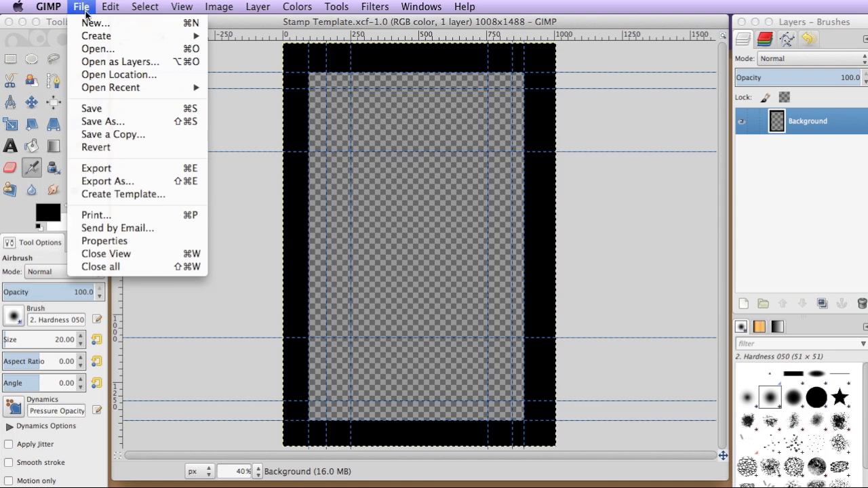
{"action": "left_click", "coordinate": [99, 50]}
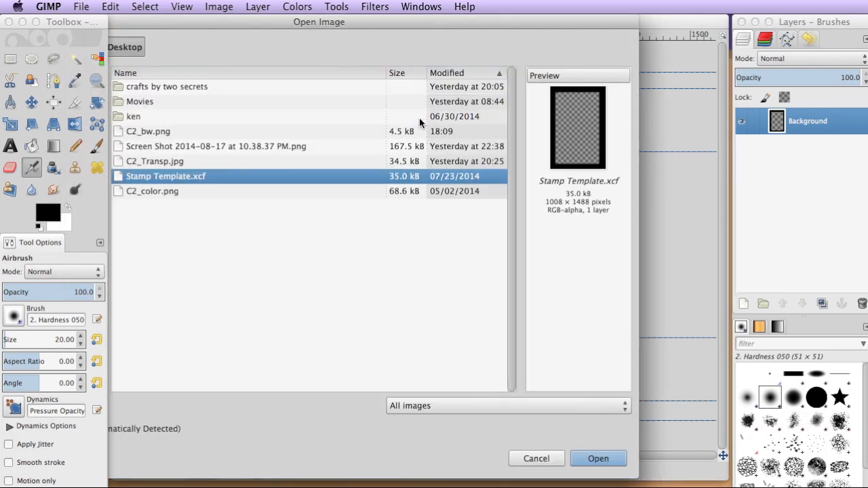
{"action": "double_click", "coordinate": [175, 189]}
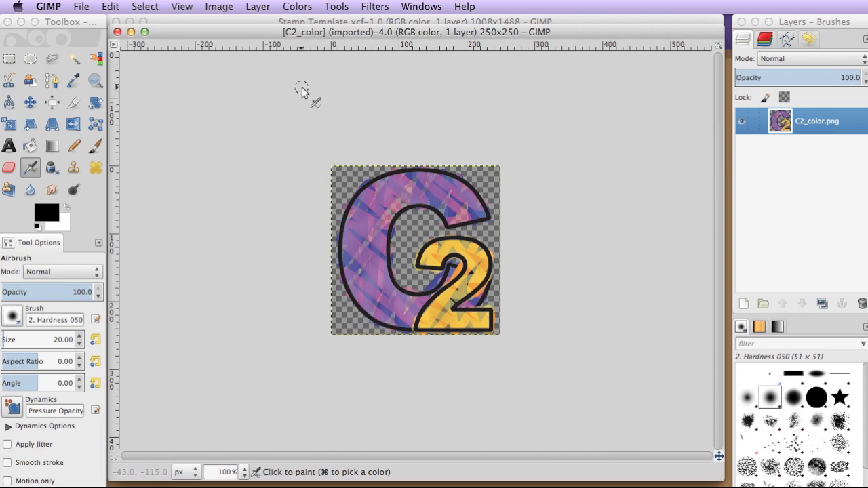
Step: Try converting the logo to indexed mode with the black and white (1-bit) palette and Floyd-Steinberg (normal) dithering, and undo the conversion
{"action": "left_click", "coordinate": [217, 6]}
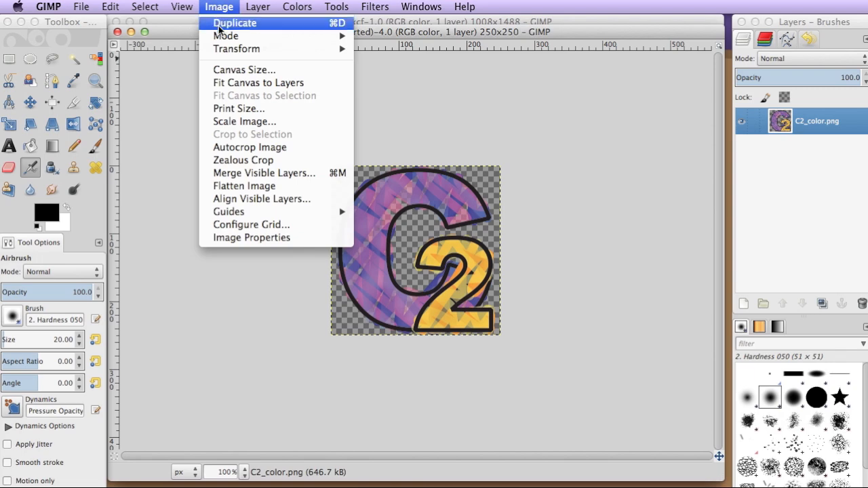
{"action": "mouse_move", "coordinate": [219, 37]}
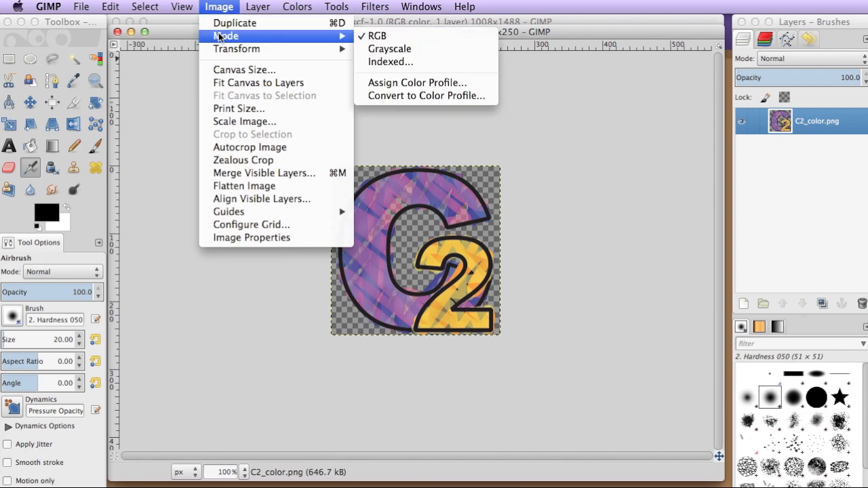
{"action": "left_click", "coordinate": [386, 61]}
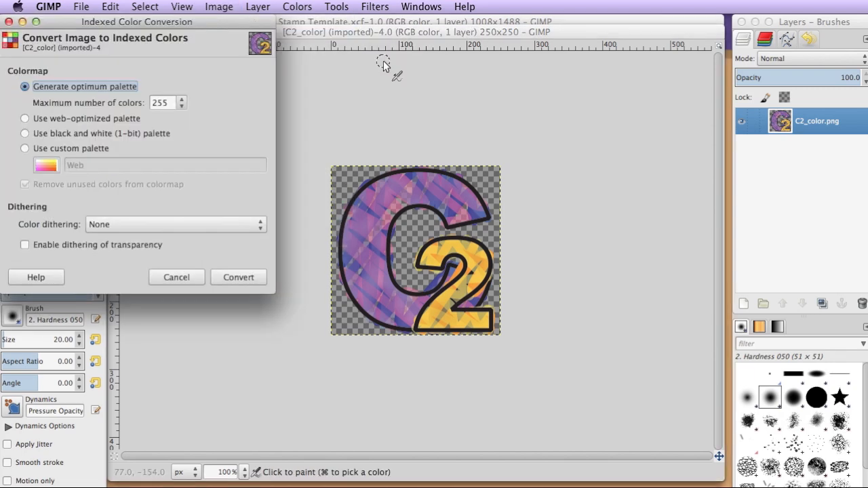
{"action": "left_click", "coordinate": [90, 134]}
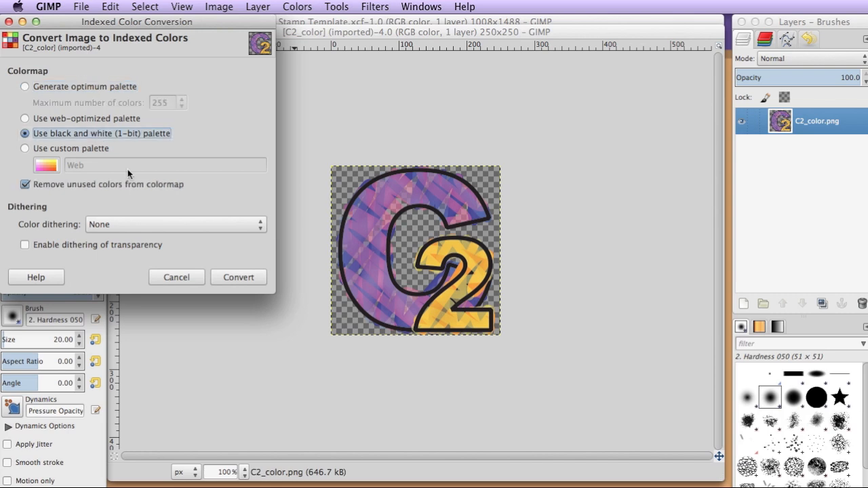
{"action": "left_click", "coordinate": [156, 231]}
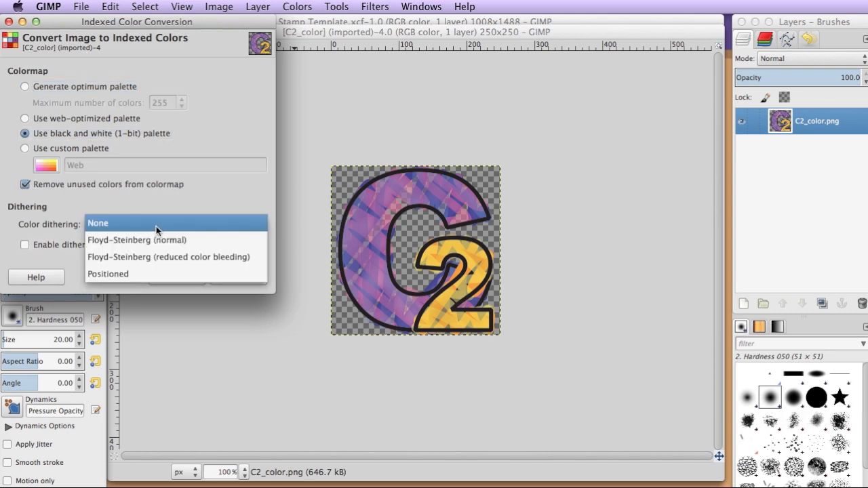
{"action": "left_click", "coordinate": [193, 242]}
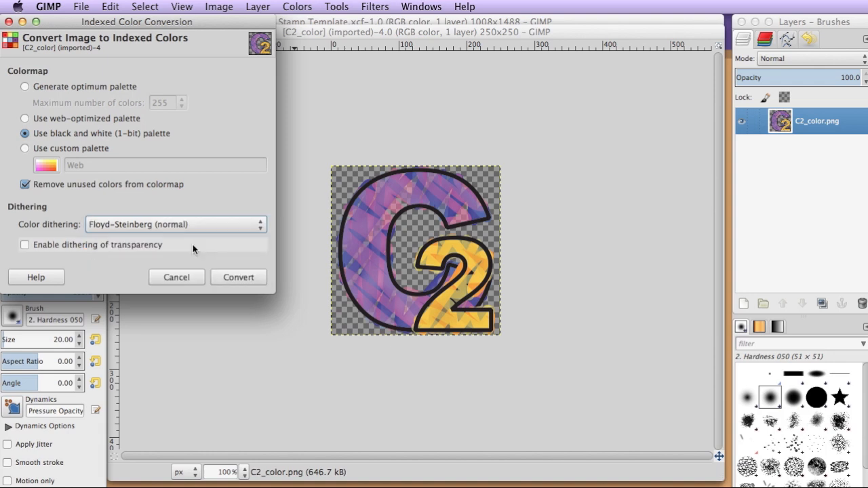
{"action": "left_click", "coordinate": [239, 277]}
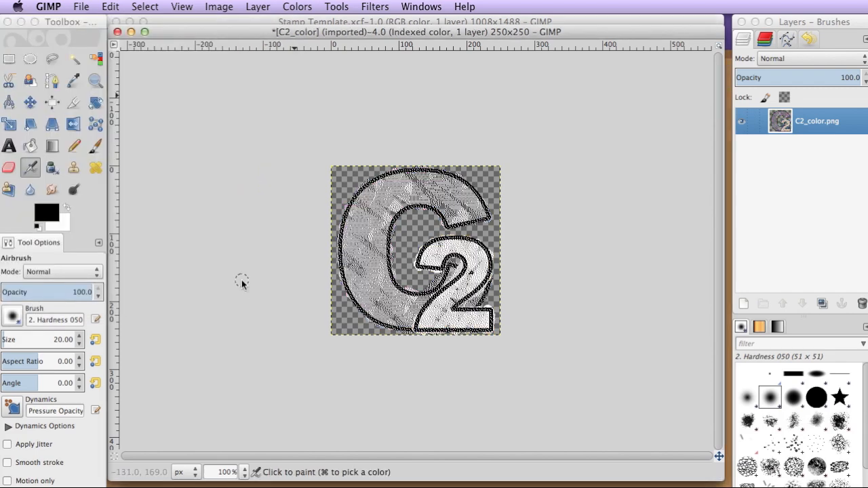
{"action": "key", "text": "super"}
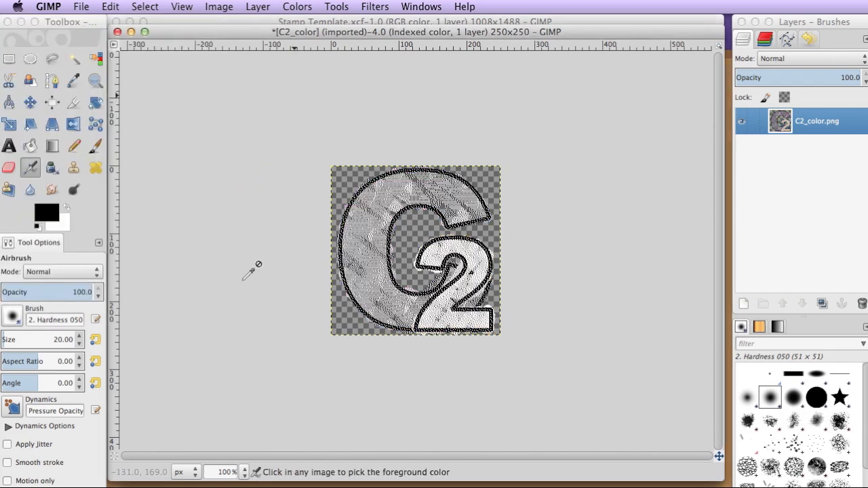
{"action": "key", "text": "super+z"}
Step: Try the 1-bit indexed conversion of the logo with Floyd-Steinberg (reduced color bleeding) dithering, and undo it
{"action": "left_click", "coordinate": [219, 6]}
{"action": "mouse_move", "coordinate": [227, 35]}
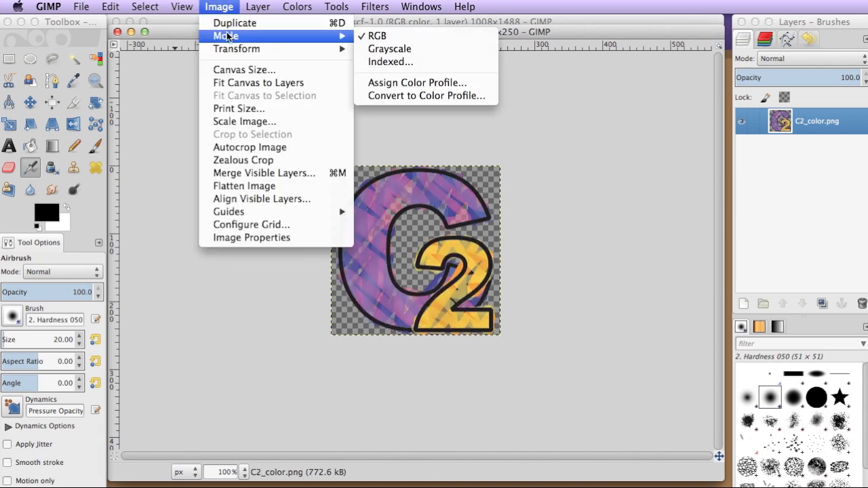
{"action": "left_click", "coordinate": [388, 62]}
{"action": "left_click", "coordinate": [155, 225]}
{"action": "left_click", "coordinate": [154, 240]}
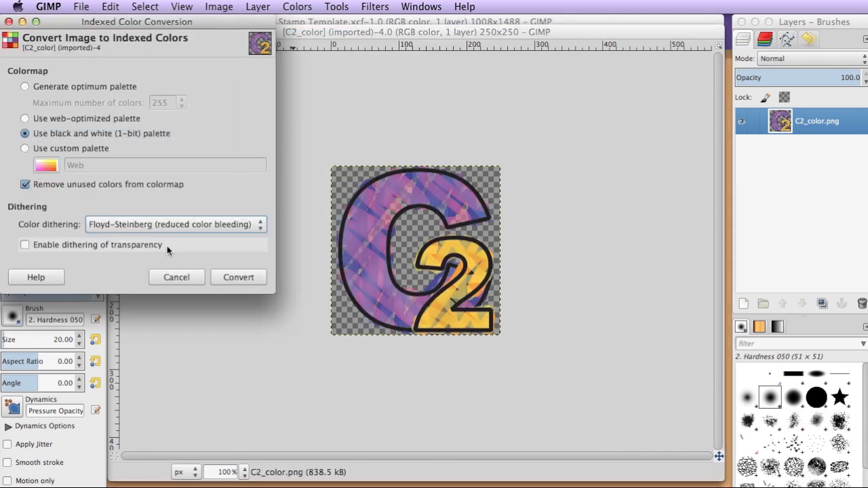
{"action": "left_click", "coordinate": [231, 275]}
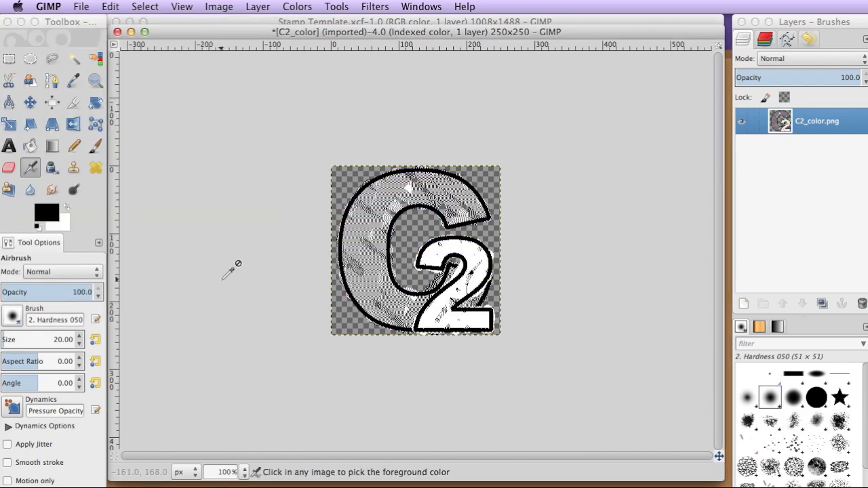
{"action": "key", "text": "super+z"}
Step: Try the 1-bit indexed conversion of the logo with Positioned color dithering, and undo it
{"action": "left_click", "coordinate": [215, 8]}
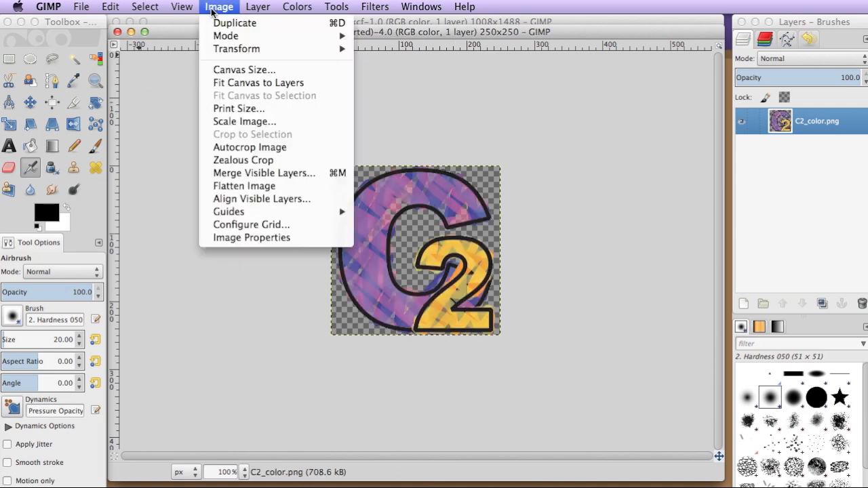
{"action": "mouse_move", "coordinate": [225, 37]}
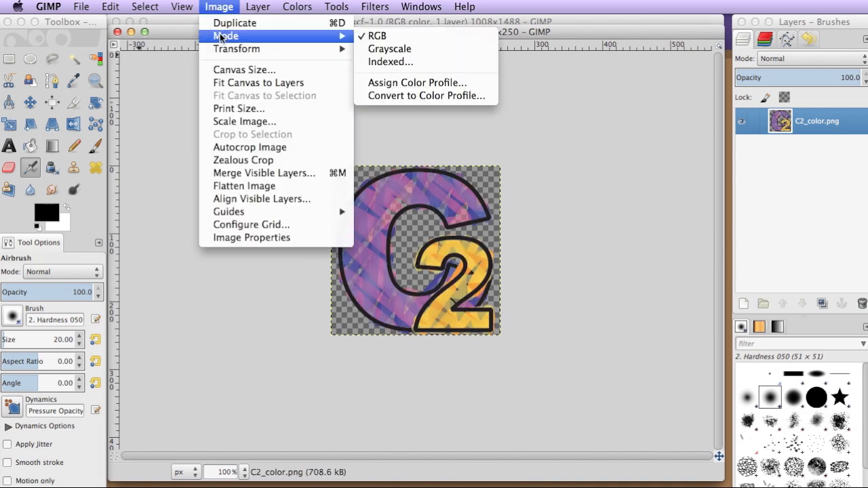
{"action": "left_click", "coordinate": [399, 64]}
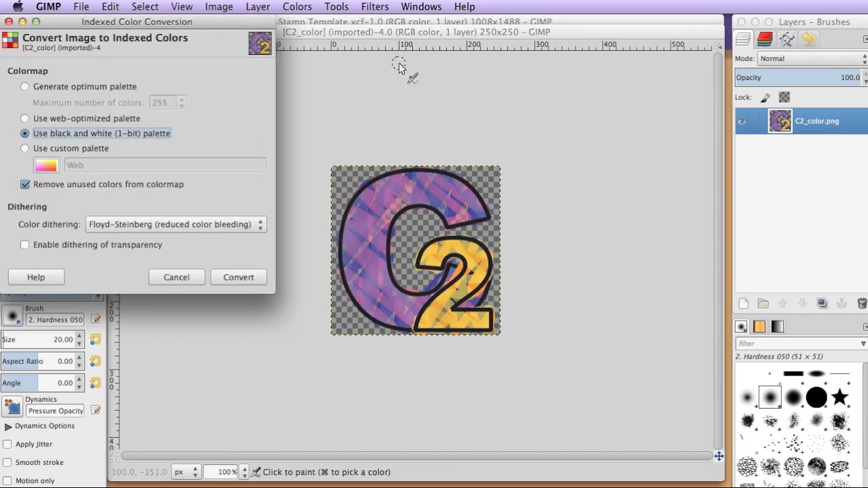
{"action": "left_click", "coordinate": [195, 224]}
{"action": "left_click", "coordinate": [195, 239]}
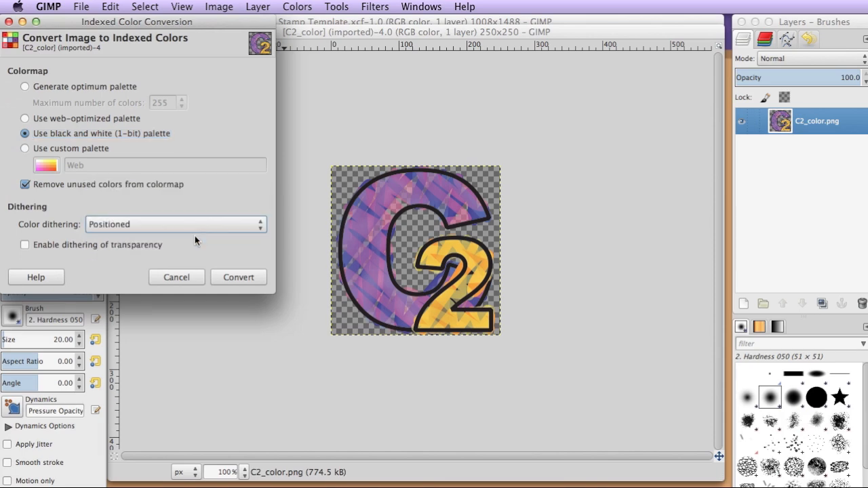
{"action": "left_click", "coordinate": [238, 277]}
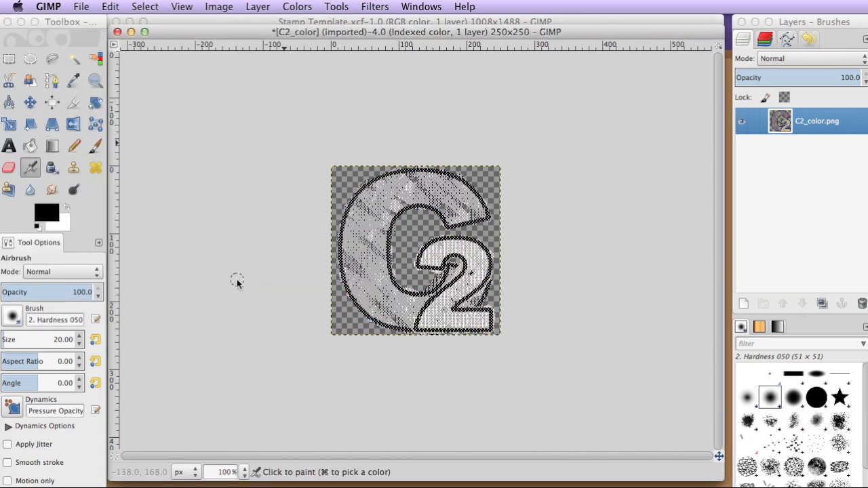
{"action": "key", "text": "super"}
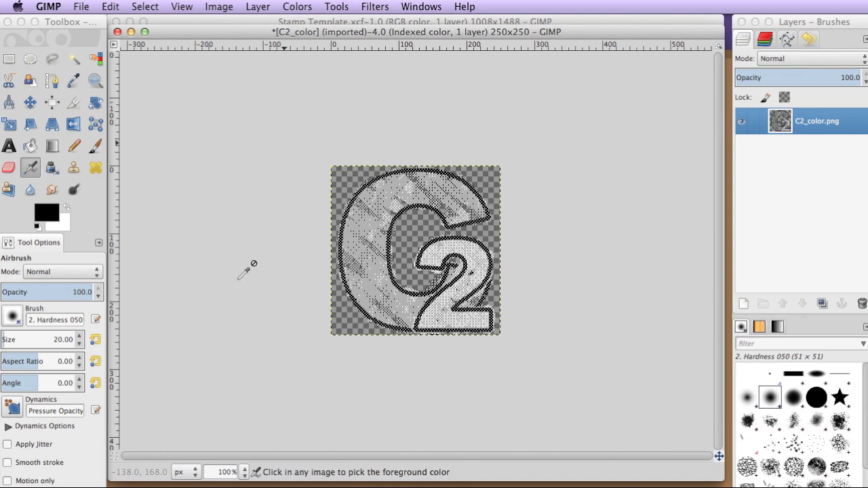
{"action": "key", "text": "super+z"}
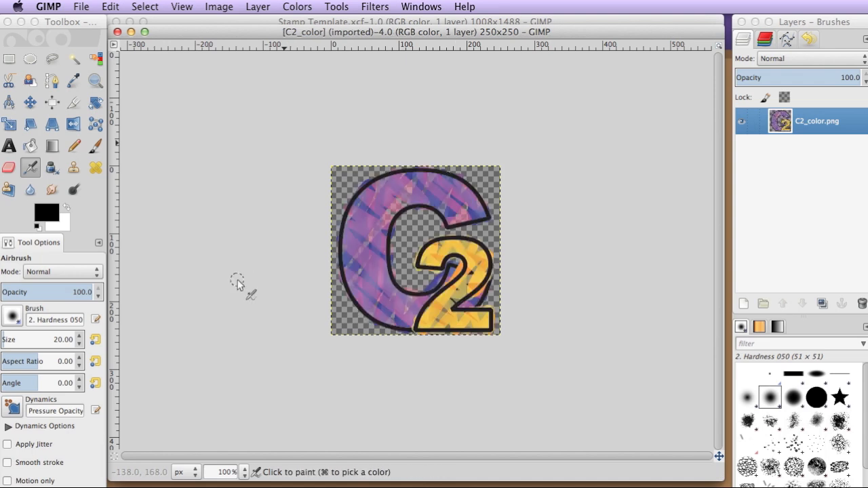
Step: Convert the logo to indexed mode with the black and white (1-bit) palette and Floyd-Steinberg (reduced color bleeding) dithering
{"action": "left_click", "coordinate": [219, 7]}
{"action": "mouse_move", "coordinate": [231, 36]}
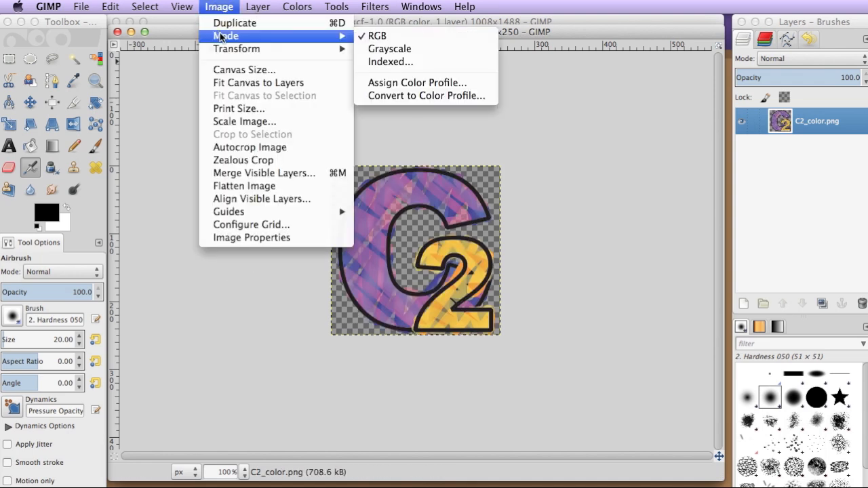
{"action": "left_click", "coordinate": [393, 61]}
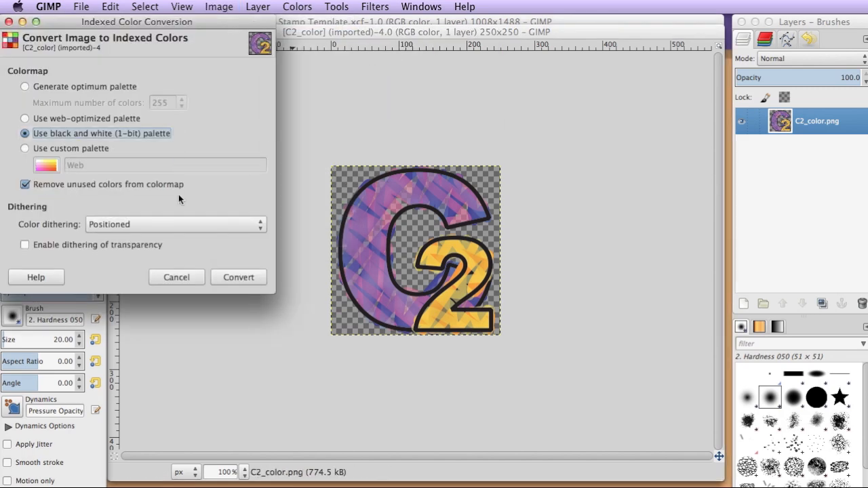
{"action": "left_click", "coordinate": [177, 229]}
{"action": "left_click", "coordinate": [175, 207]}
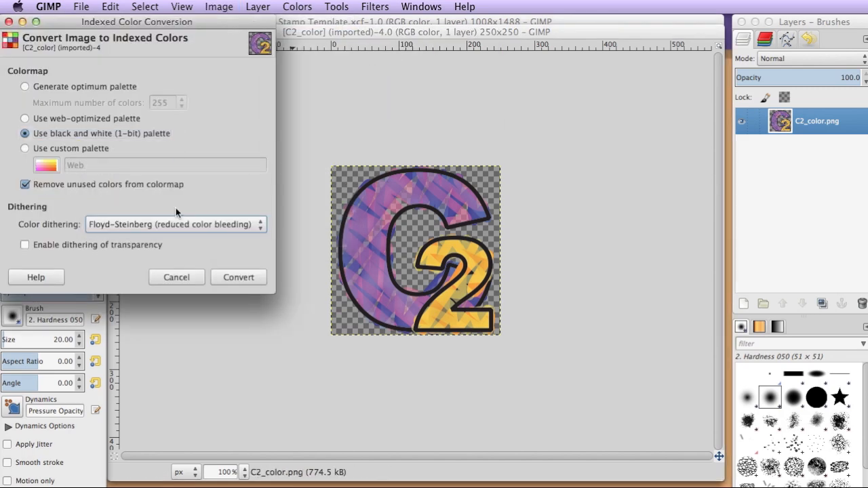
{"action": "left_click", "coordinate": [229, 273]}
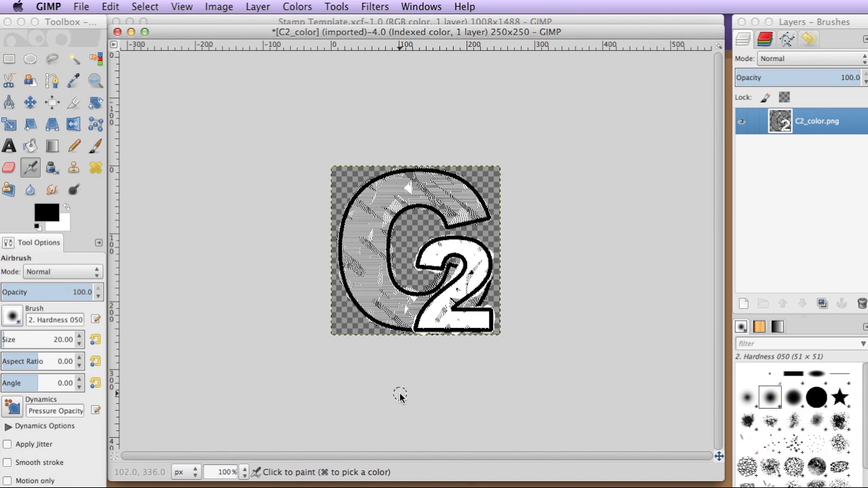
Step: Switch to the Stamp Template image and add the text "This is a test of fonts" above the C2 logo
{"action": "key", "text": "alt+Tab"}
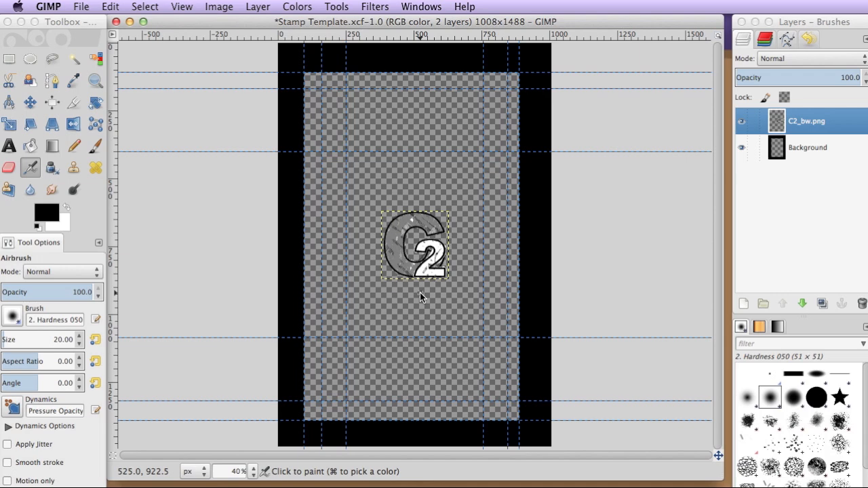
{"action": "key", "text": "t"}
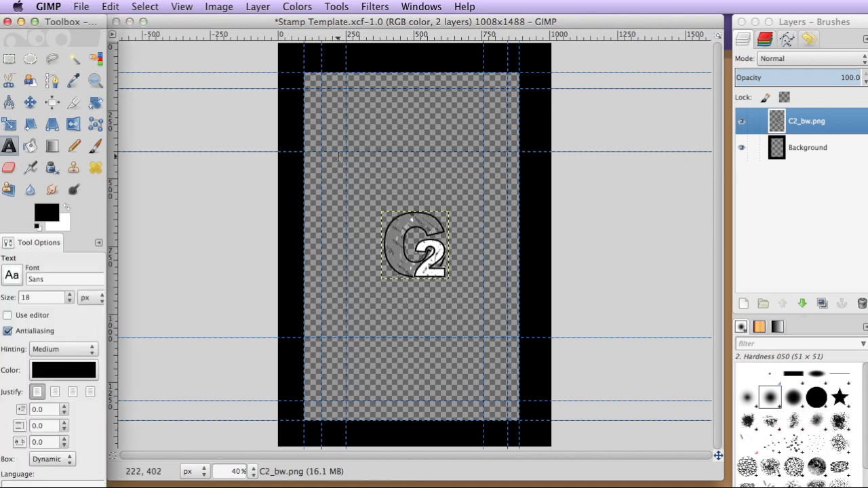
{"action": "left_click", "coordinate": [331, 150]}
{"action": "type", "text": "Th"}
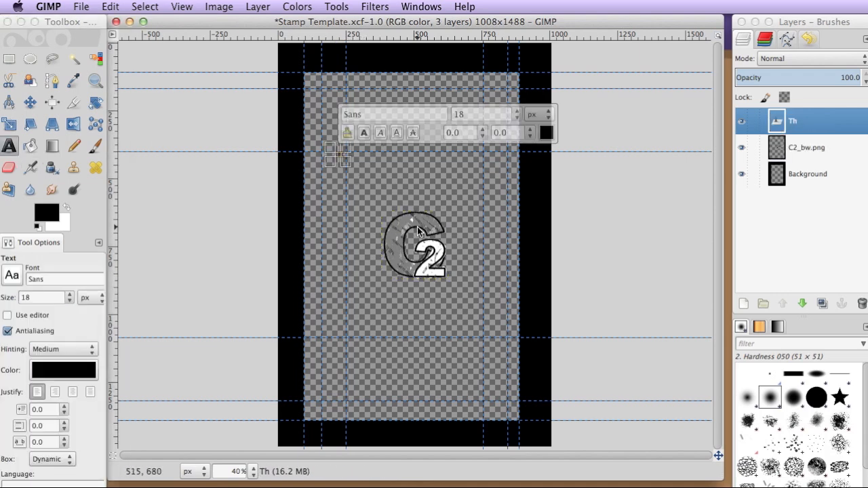
{"action": "type", "text": "is is a"}
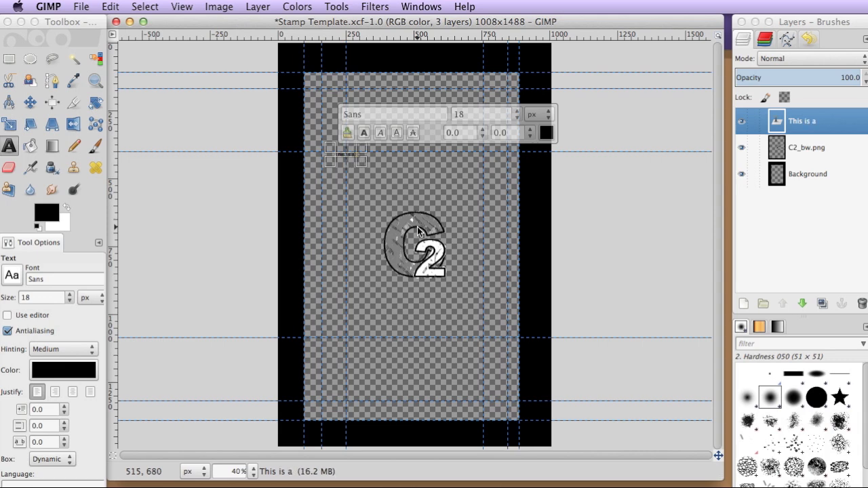
{"action": "type", "text": " test of fonts"}
Step: Set the font of the whole text line to Arial Bold
{"action": "key", "text": "ctrl+a"}
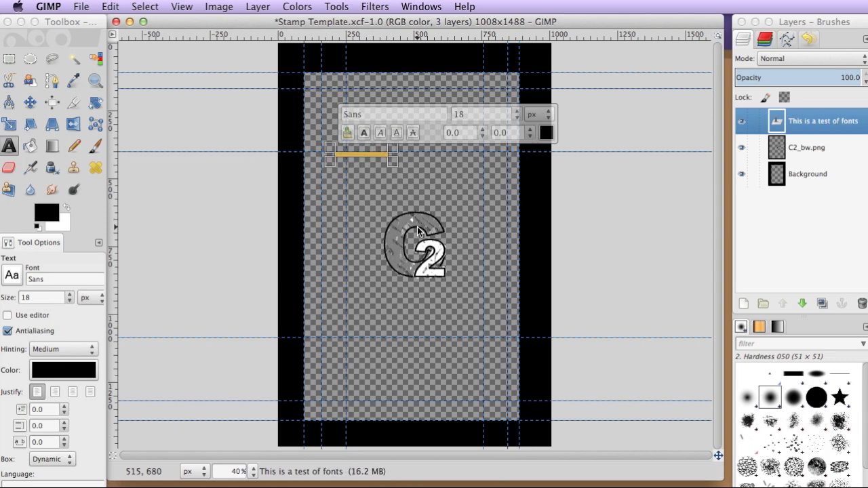
{"action": "double_click", "coordinate": [413, 114]}
{"action": "type", "text": "arial bold"}
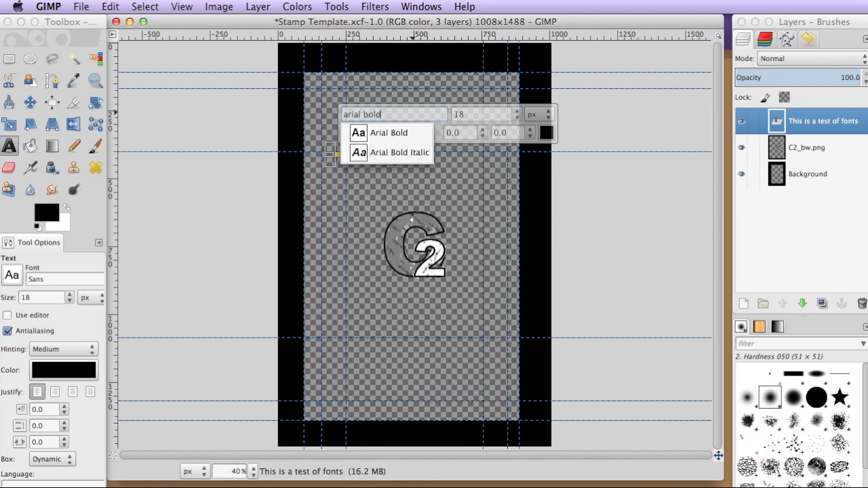
{"action": "left_click", "coordinate": [420, 132]}
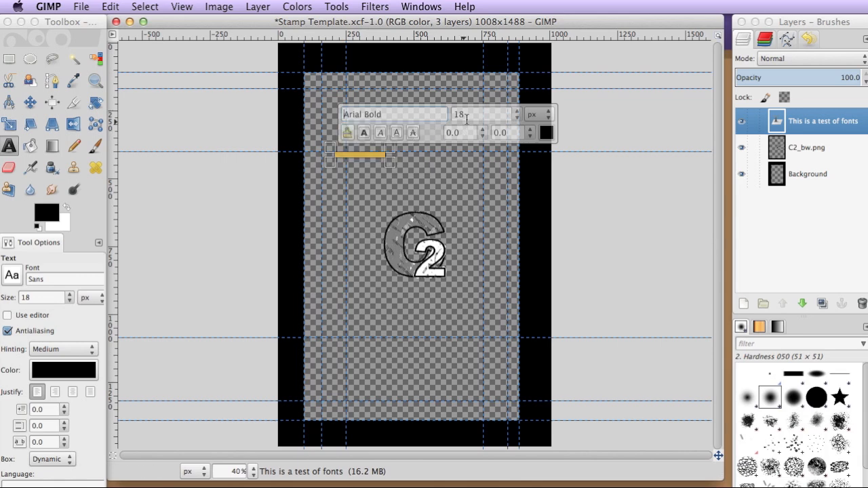
Step: Set the text size to 40 px, increase it to 60 px, and deselect the text
{"action": "double_click", "coordinate": [472, 114]}
{"action": "type", "text": "40"}
{"action": "key", "text": "Return"}
{"action": "double_click", "coordinate": [473, 116]}
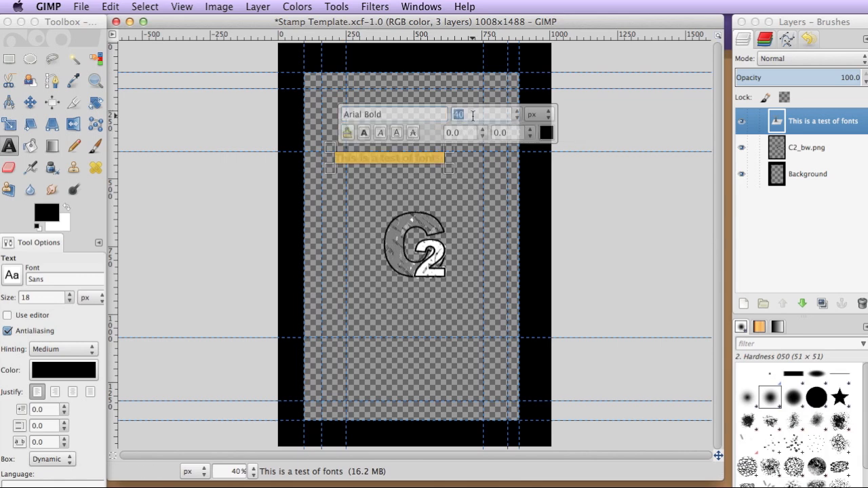
{"action": "type", "text": "60"}
{"action": "key", "text": "Return"}
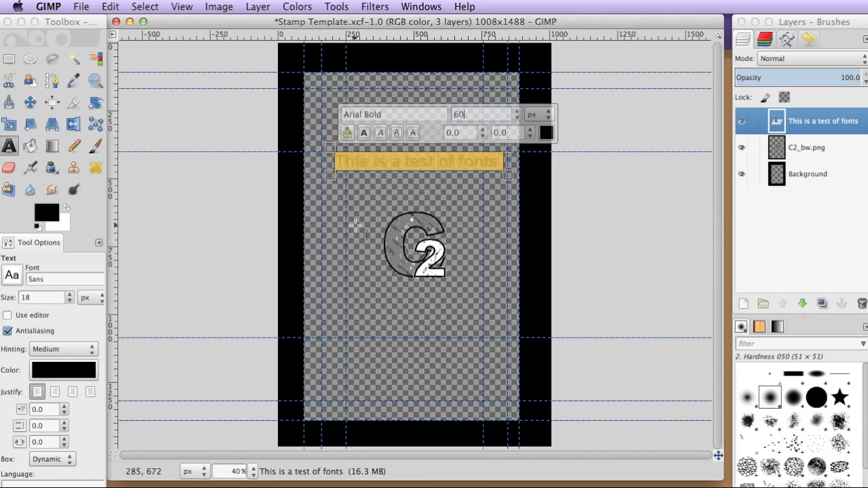
{"action": "left_click", "coordinate": [153, 114]}
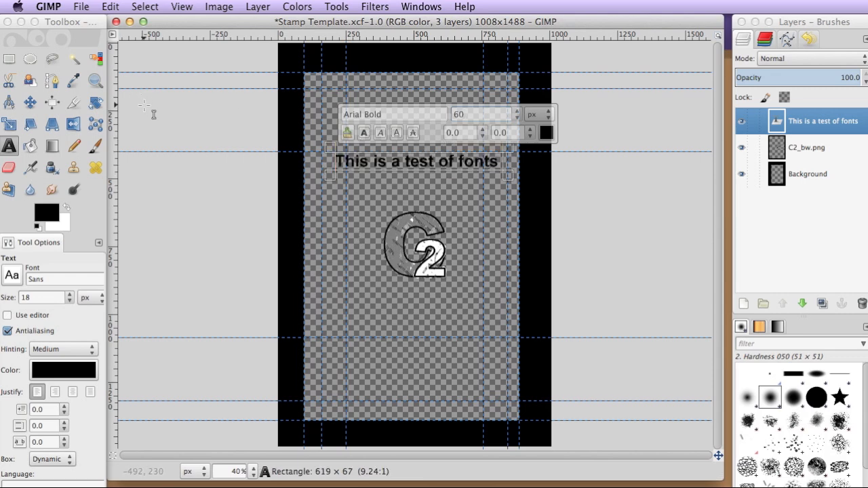
Step: Leave text editing by switching to the Rectangle Select tool, and hide the Background layer with the black border
{"action": "left_click", "coordinate": [645, 115]}
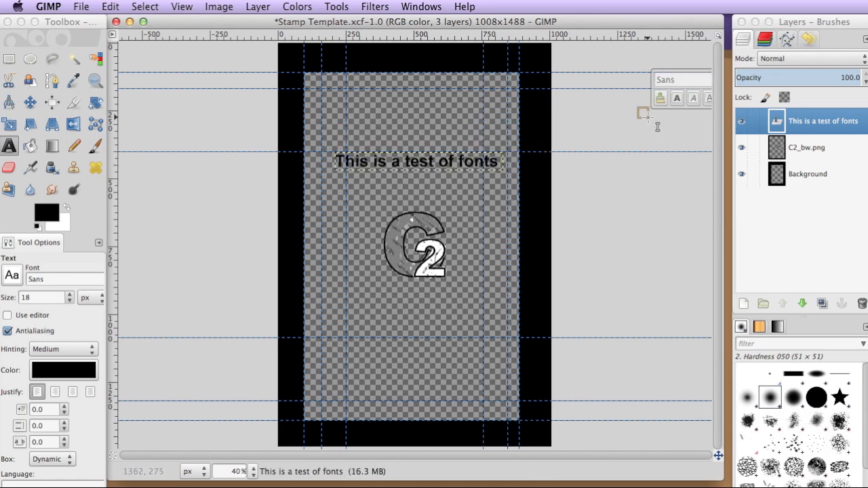
{"action": "left_click", "coordinate": [9, 59]}
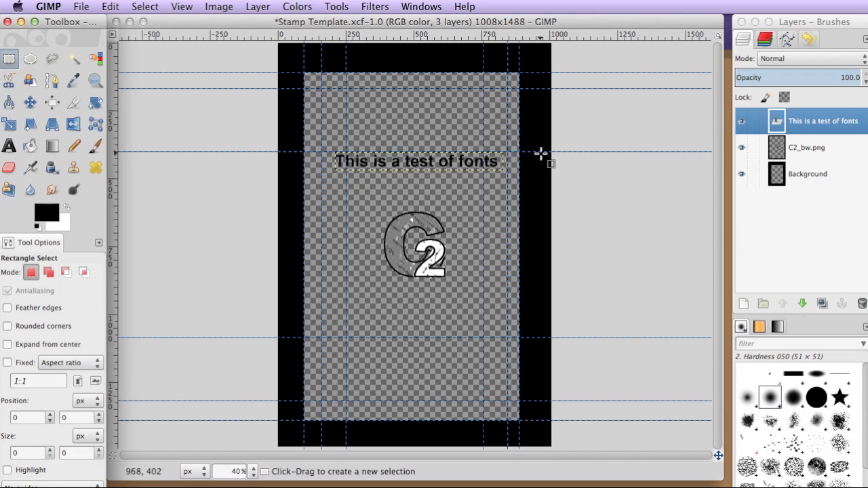
{"action": "left_click", "coordinate": [740, 174]}
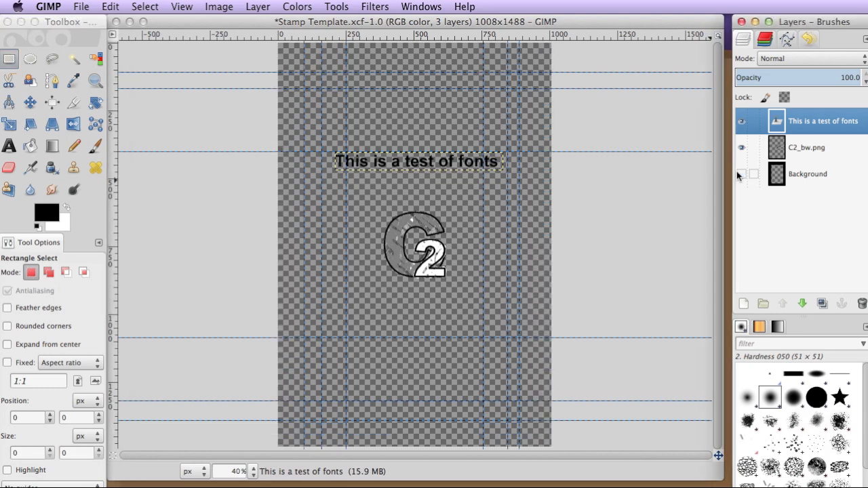
Step: Flatten the stamp template image into a single layer and invert its colors to make the negative
{"action": "left_click", "coordinate": [211, 5]}
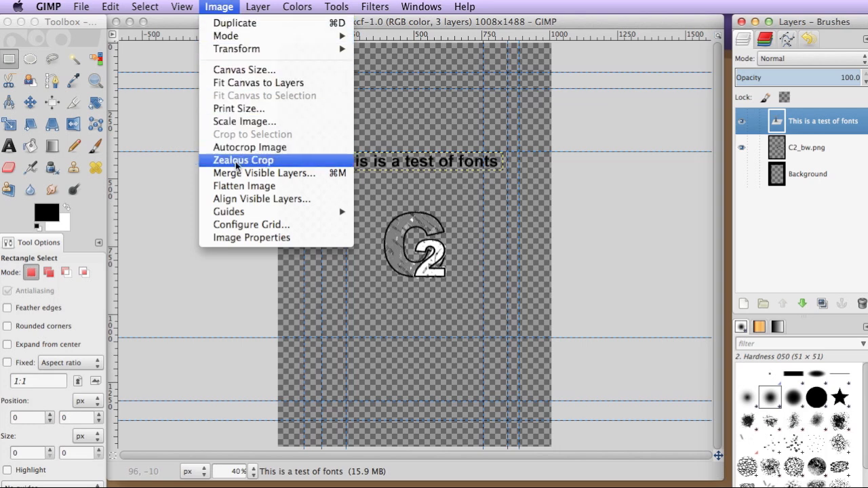
{"action": "left_click", "coordinate": [239, 186]}
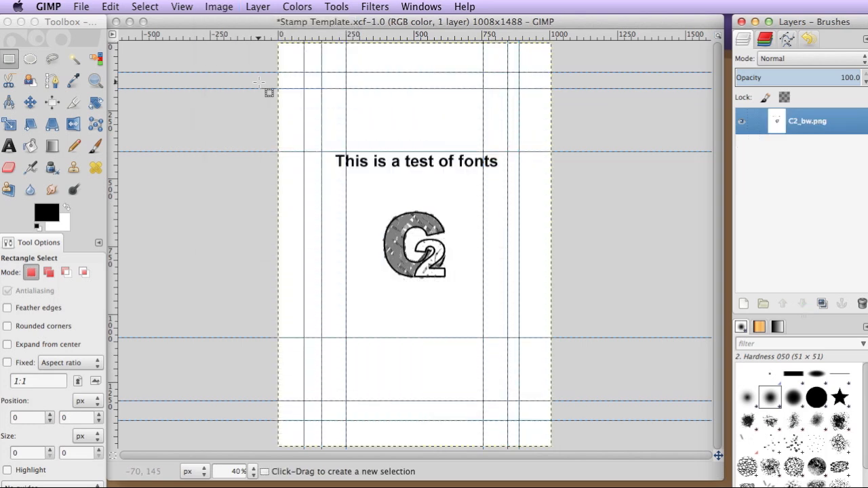
{"action": "left_click", "coordinate": [297, 6]}
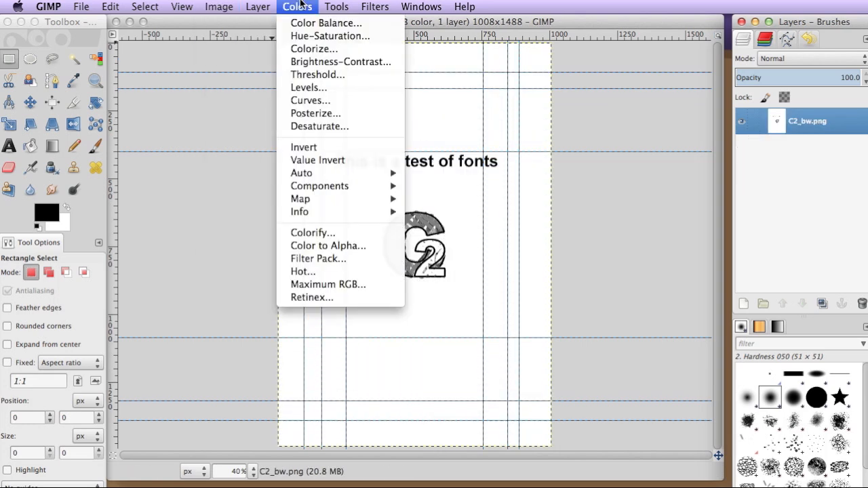
{"action": "left_click", "coordinate": [307, 149]}
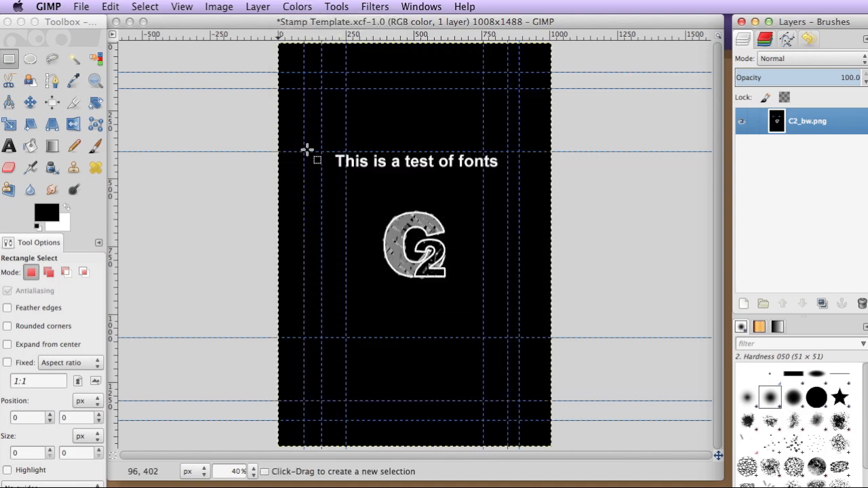